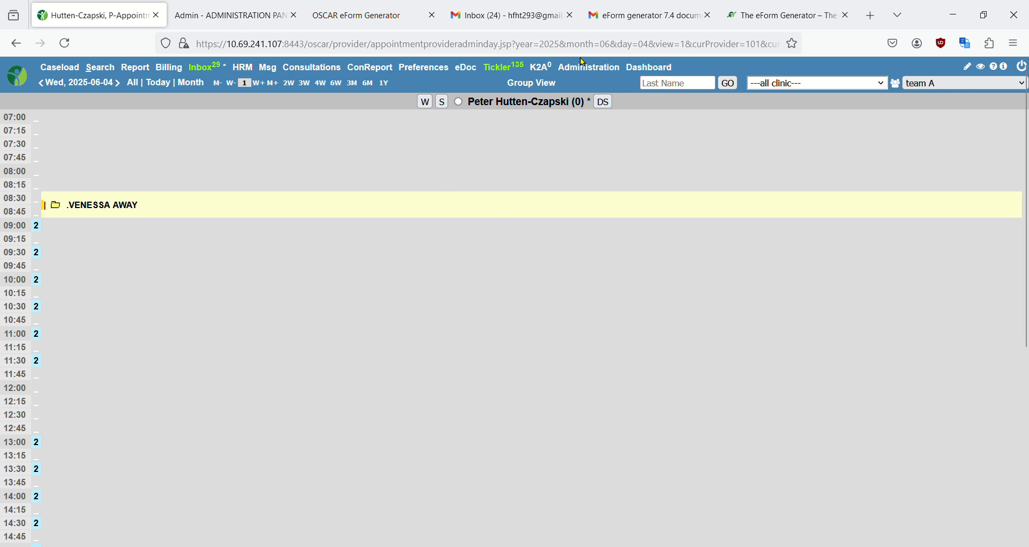
Go from the appointment schedule to the eForm administration page and open the OSCAR eForm Generator.
click(239, 21)
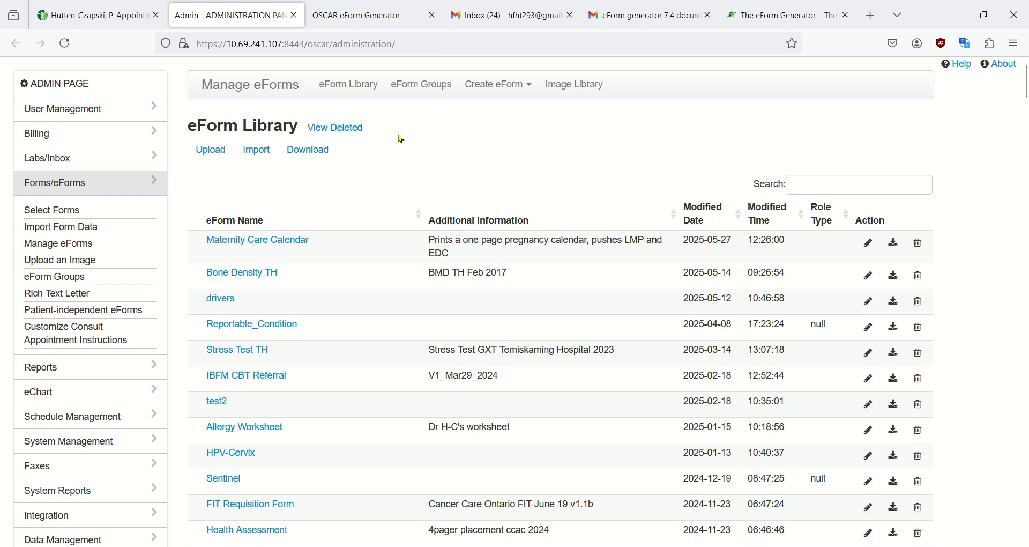
click(493, 87)
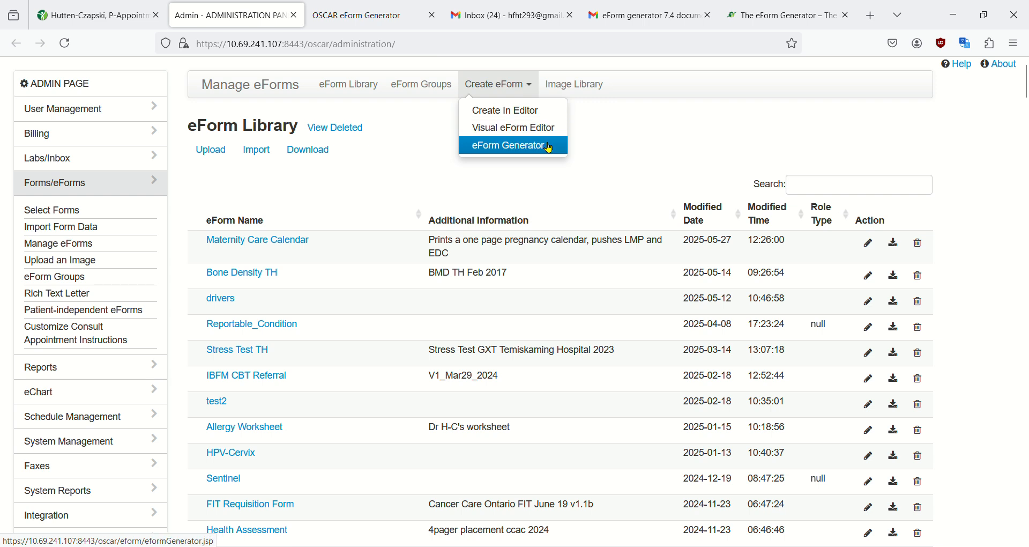
click(381, 12)
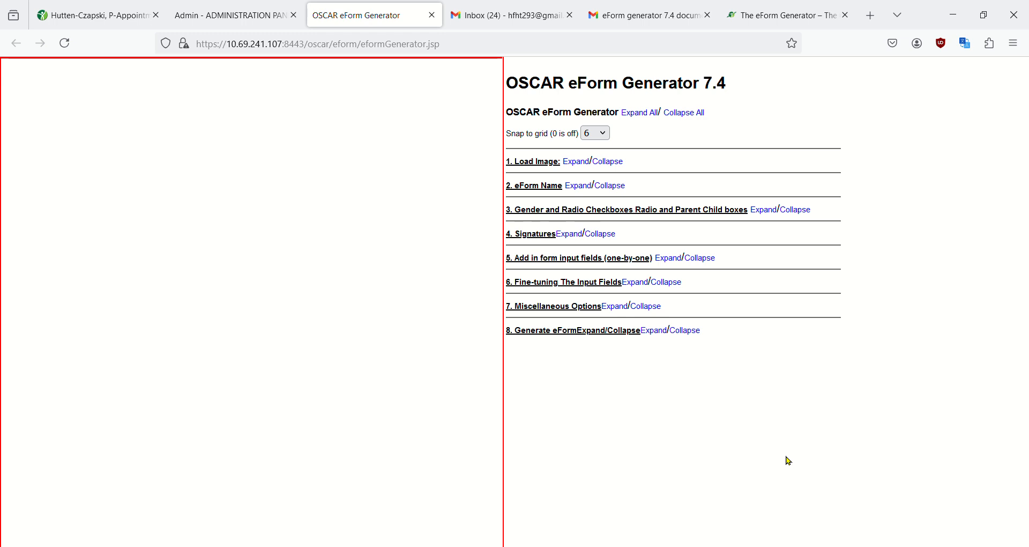
Expand all generator sections and load 3111A2015.png as the page 1 form image in portrait orientation.
click(661, 114)
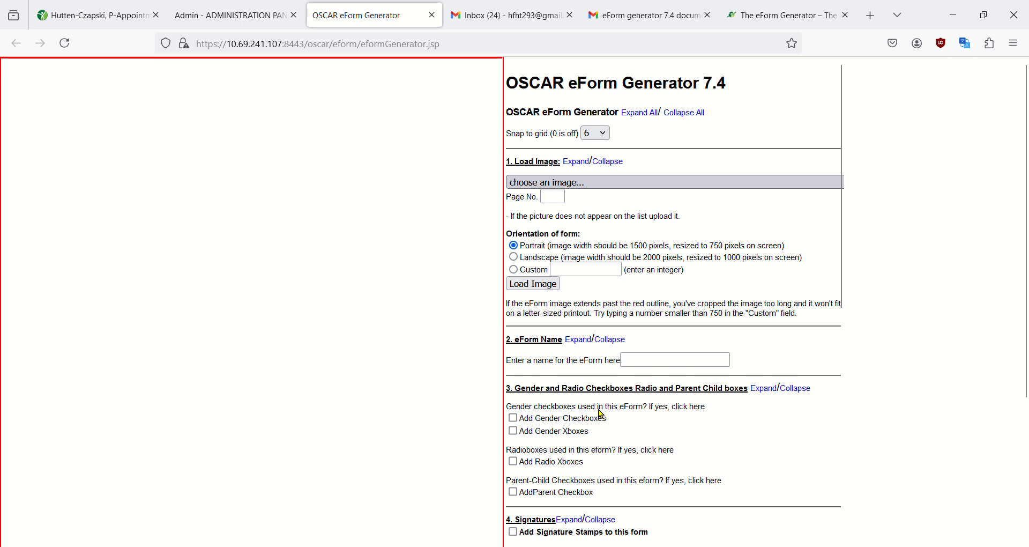
click(560, 502)
click(541, 284)
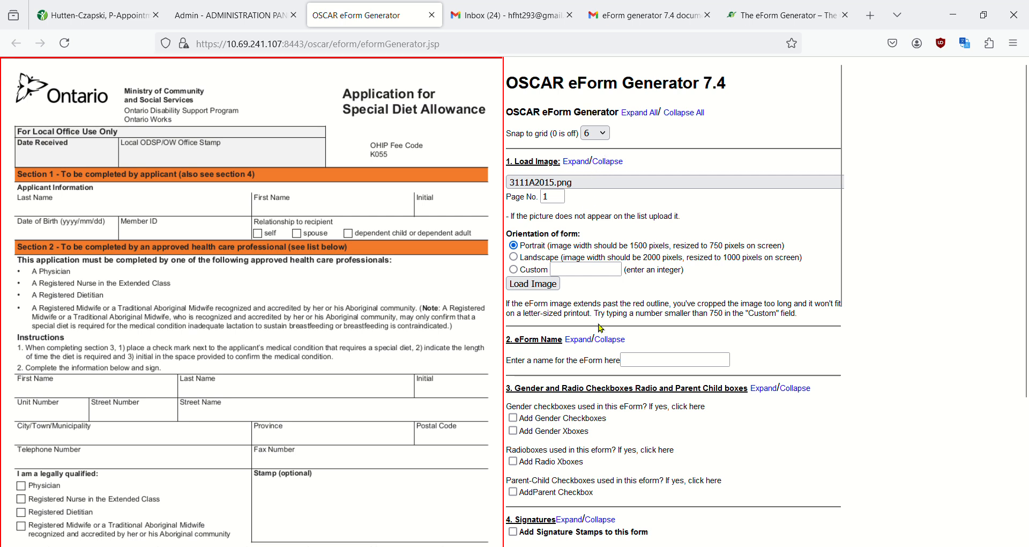
Add Xbox input fields over the self, spouse and dependent child or dependent adult boxes under Relationship to recipient.
scroll(601, 328, down, 5)
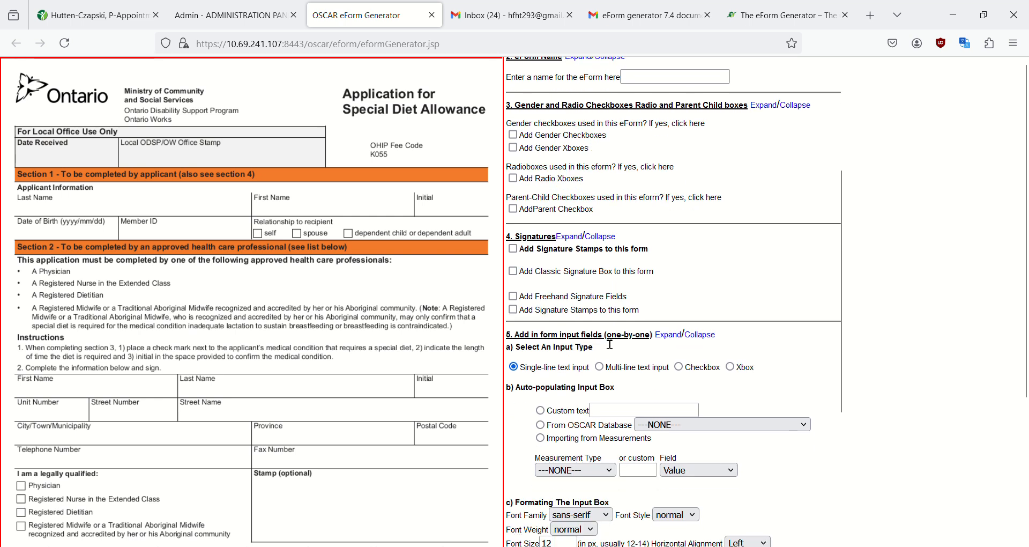
scroll(611, 344, down, 1)
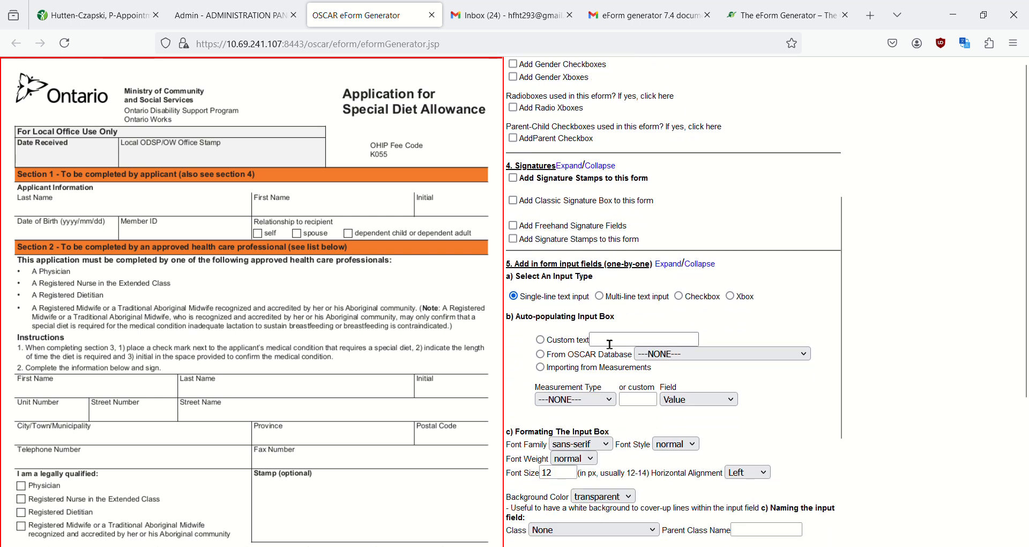
click(731, 297)
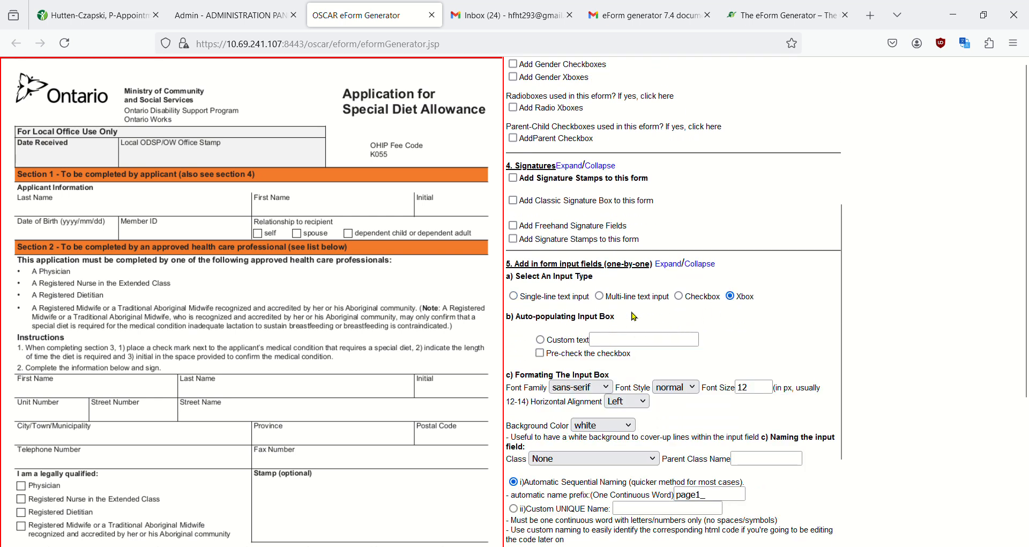
scroll(686, 312, down, 5)
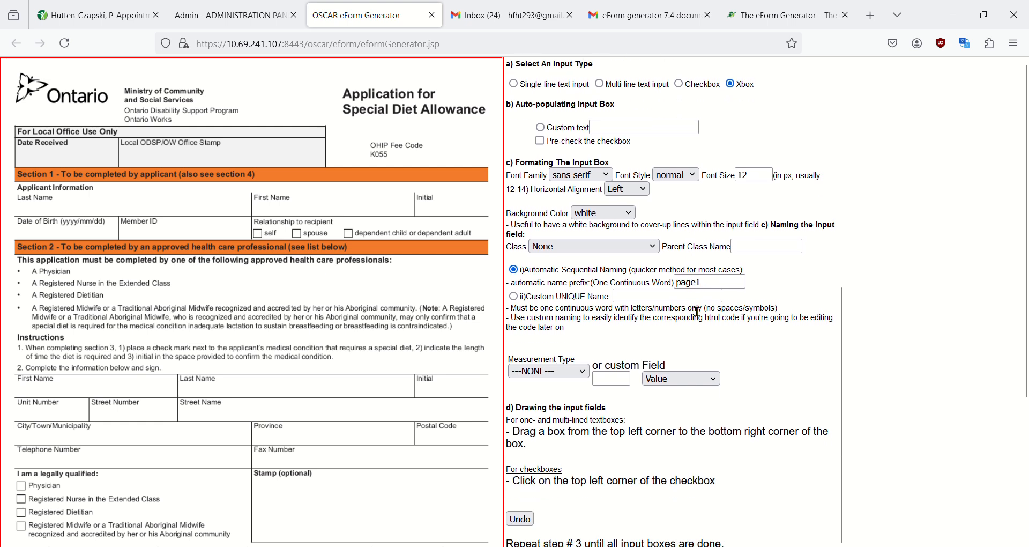
scroll(697, 311, up, 1)
scroll(697, 311, up, 1)
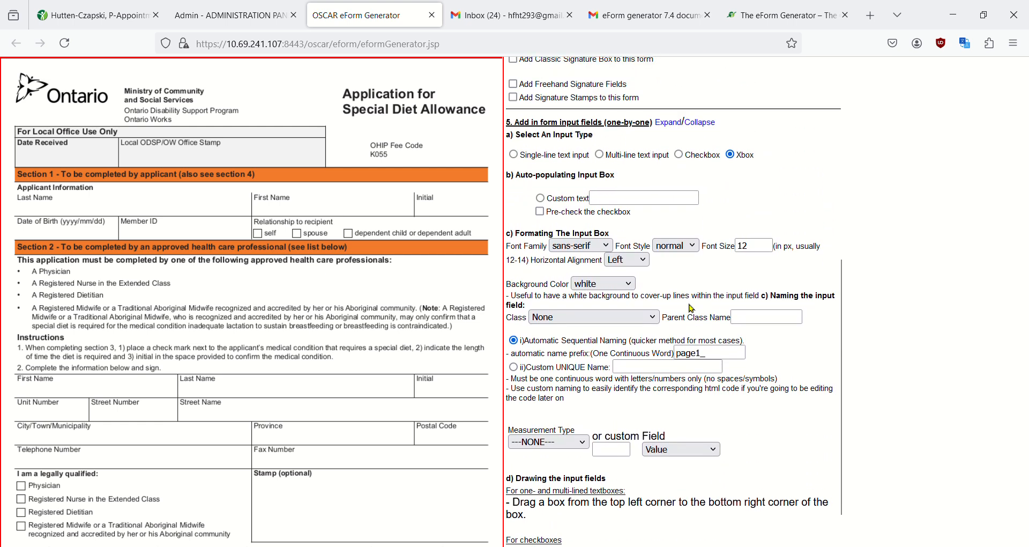
scroll(692, 309, up, 1)
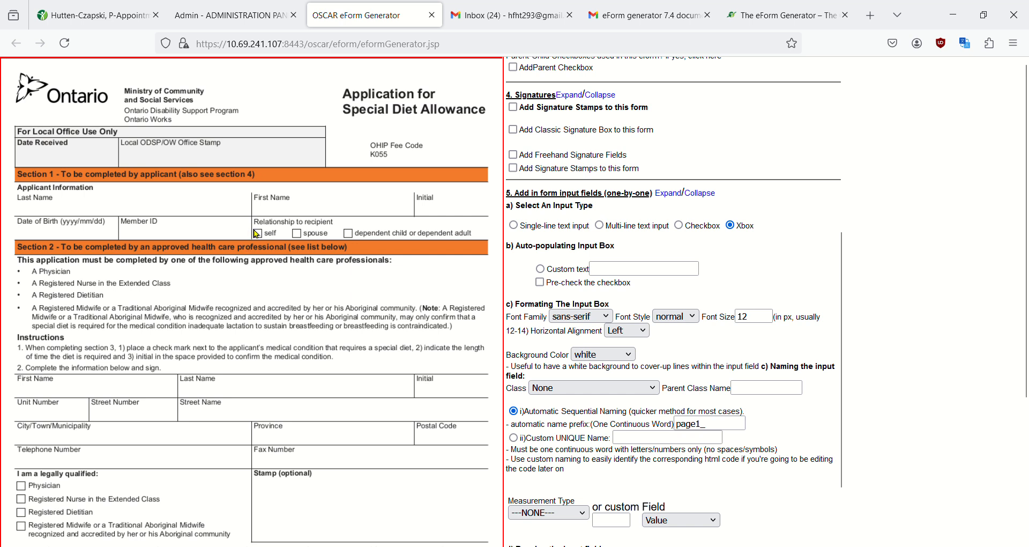
click(256, 233)
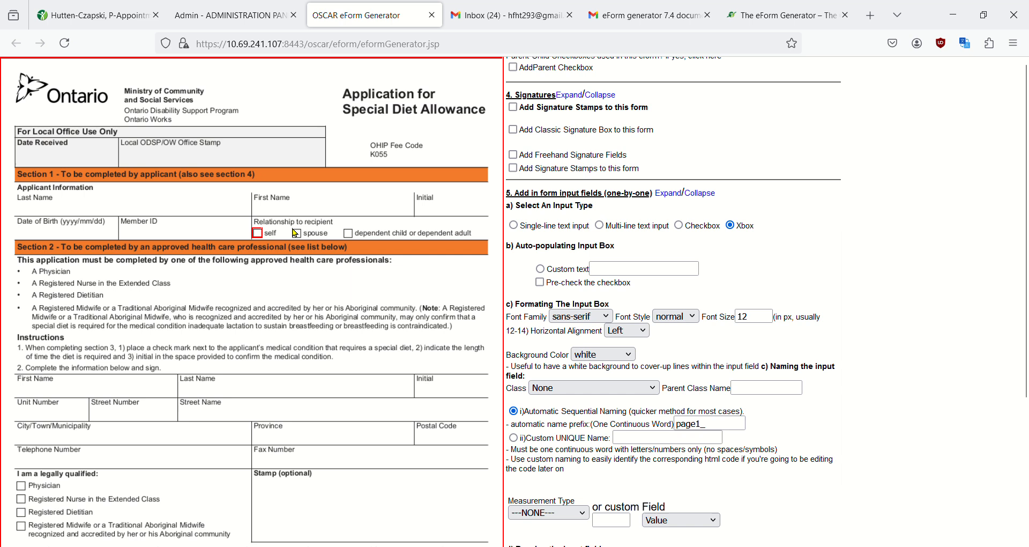
click(296, 233)
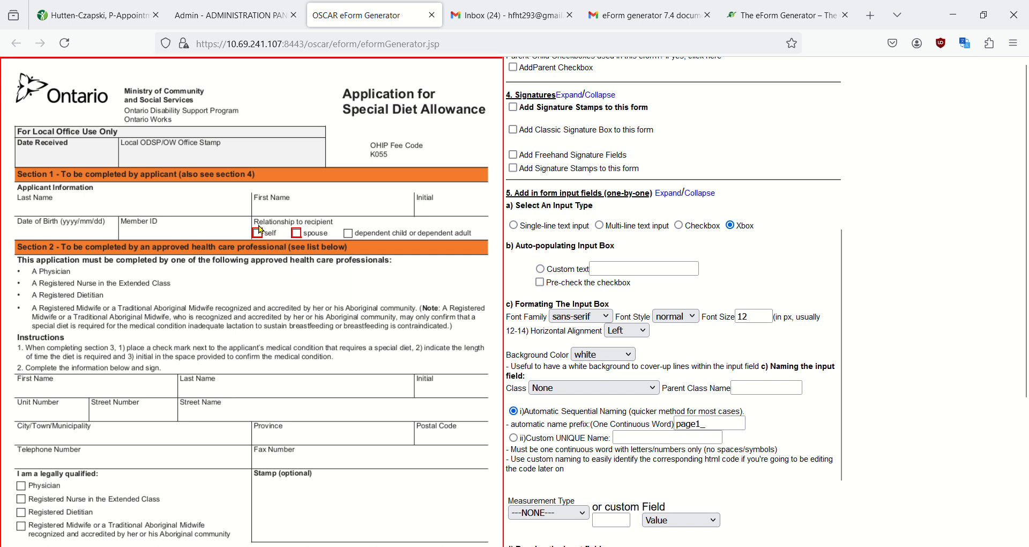
click(346, 233)
Collapse the Load Image section and name the eForm SDA.
scroll(760, 202, up, 5)
scroll(761, 205, up, 3)
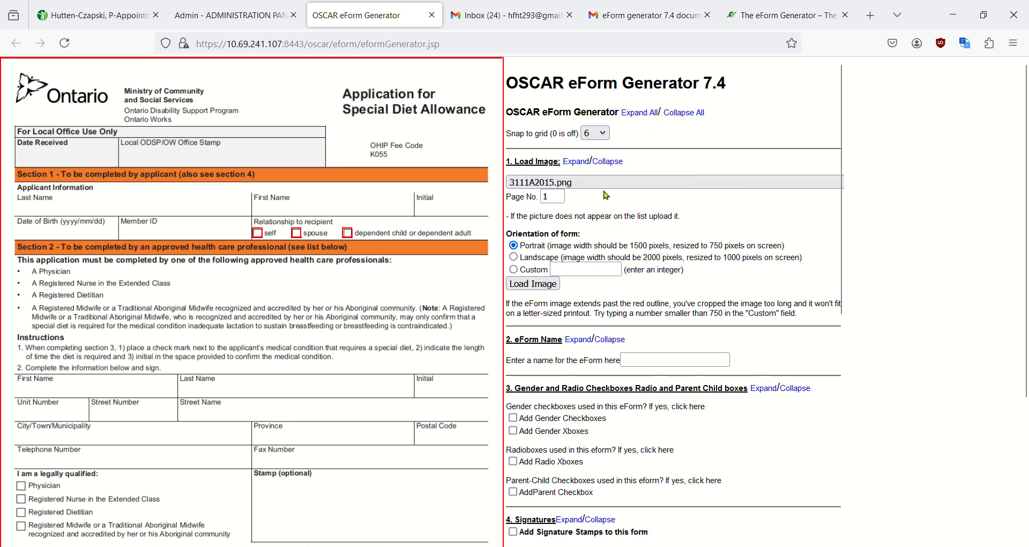
click(606, 161)
click(651, 207)
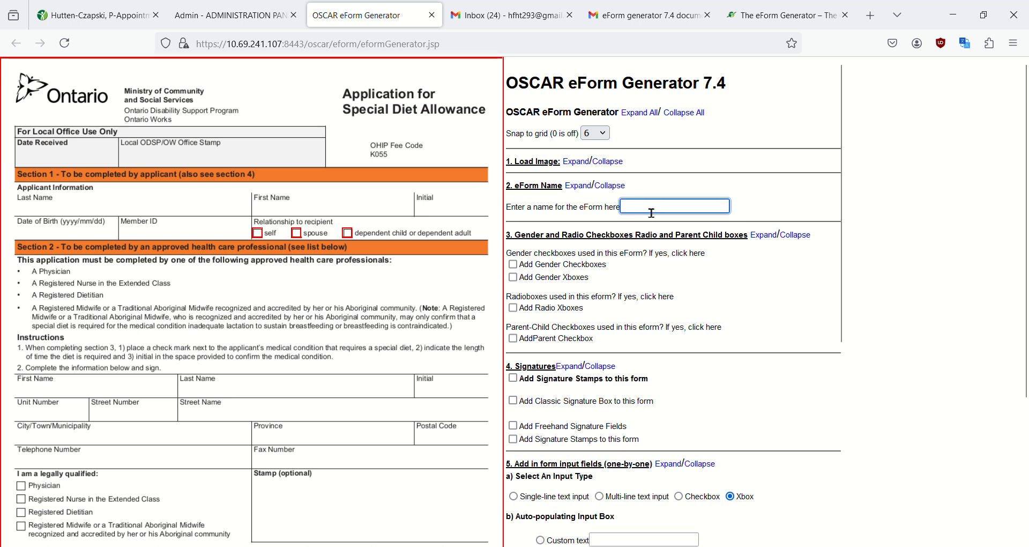
text(SDA)
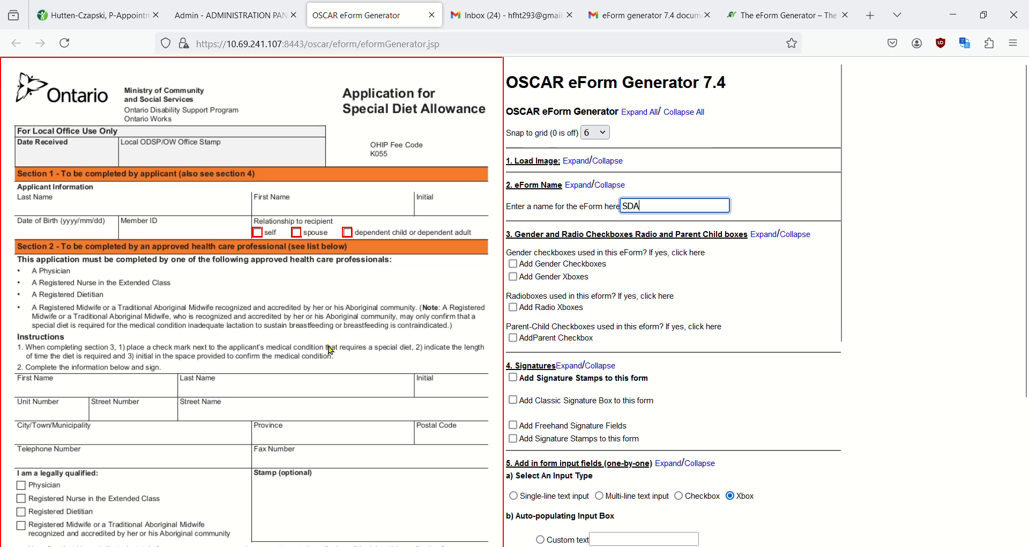
Add gender Xboxes, placing the male box on the "A Physician" line and the female box on the "A Registered Nurse in the Extended Class" line.
scroll(347, 347, down, 4)
scroll(331, 352, up, 4)
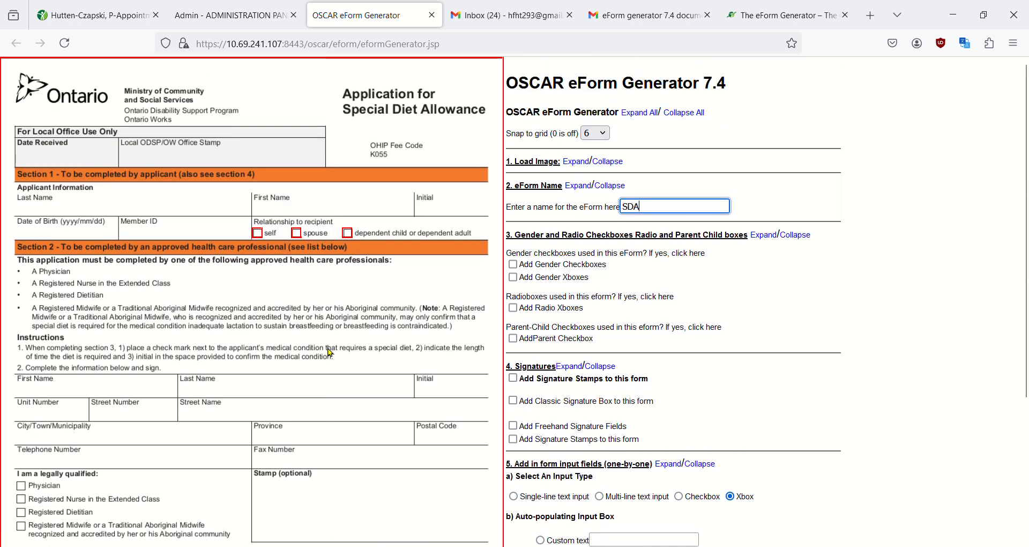
click(513, 278)
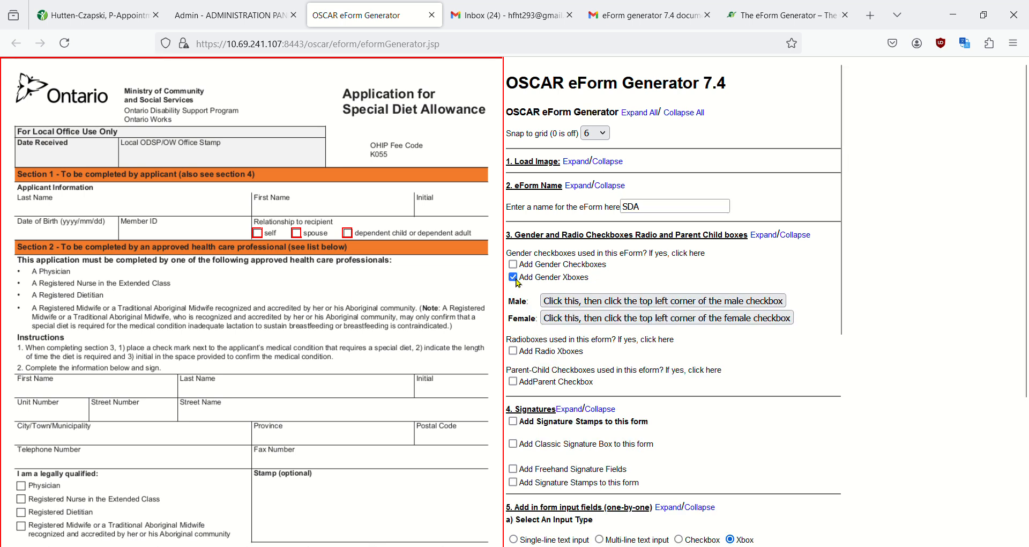
click(621, 304)
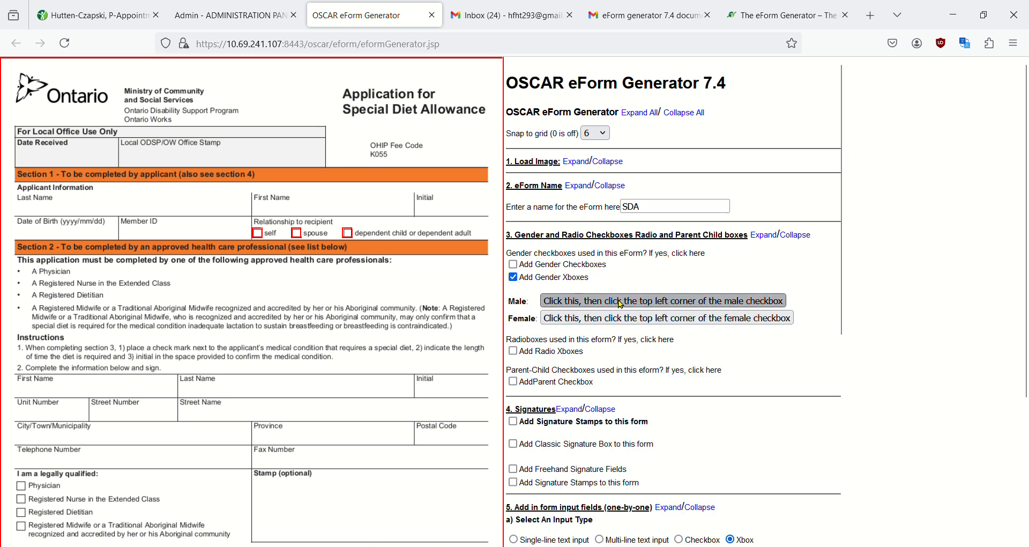
click(320, 271)
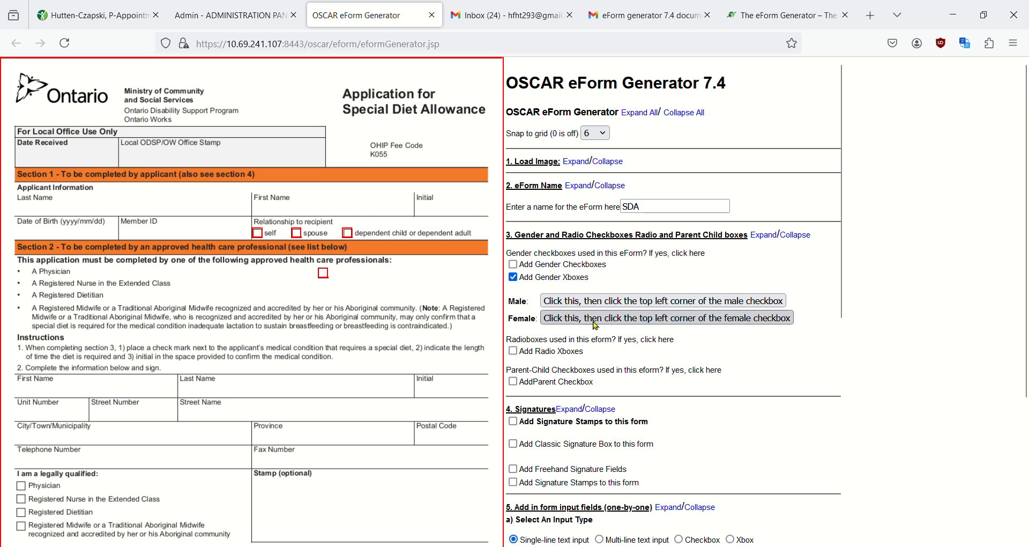
click(320, 286)
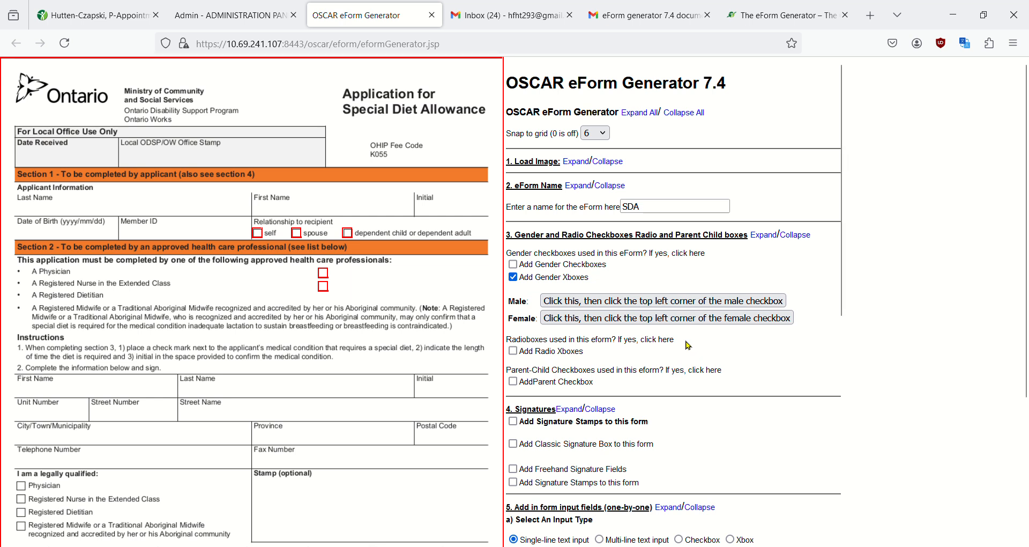
Enable signature stamps for the form with MRP Signature by Delegation, leaving the classic signature box off.
scroll(576, 420, down, 3)
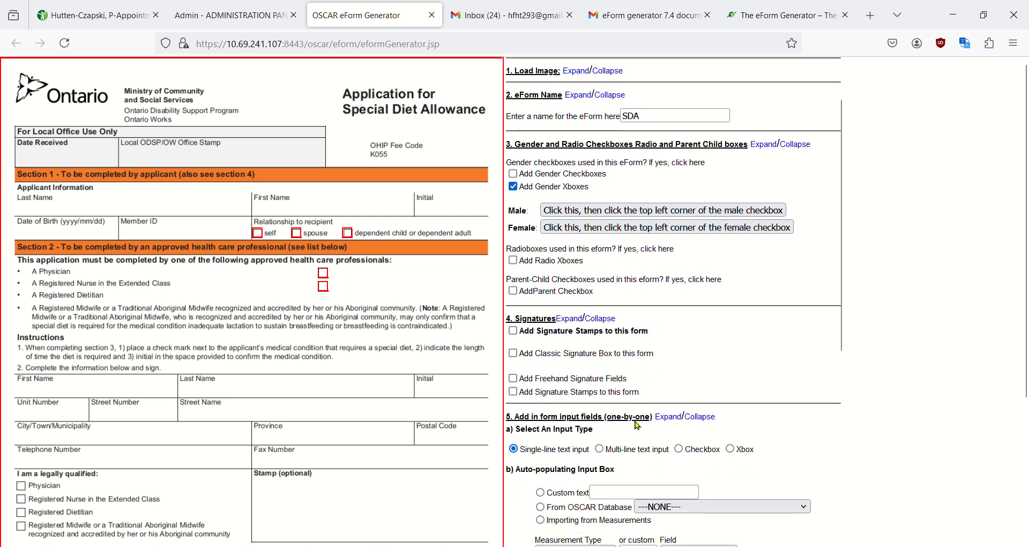
scroll(236, 368, down, 3)
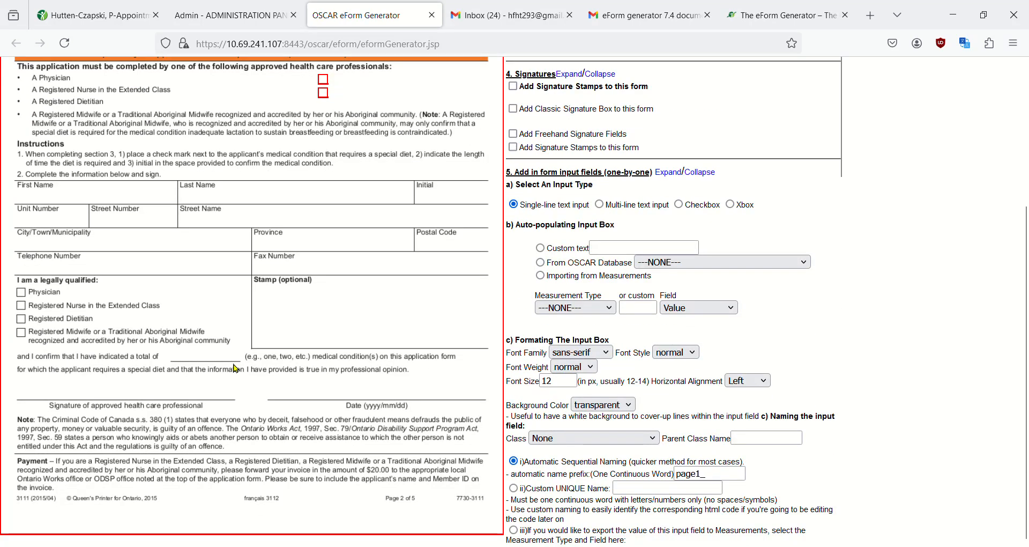
scroll(236, 368, up, 3)
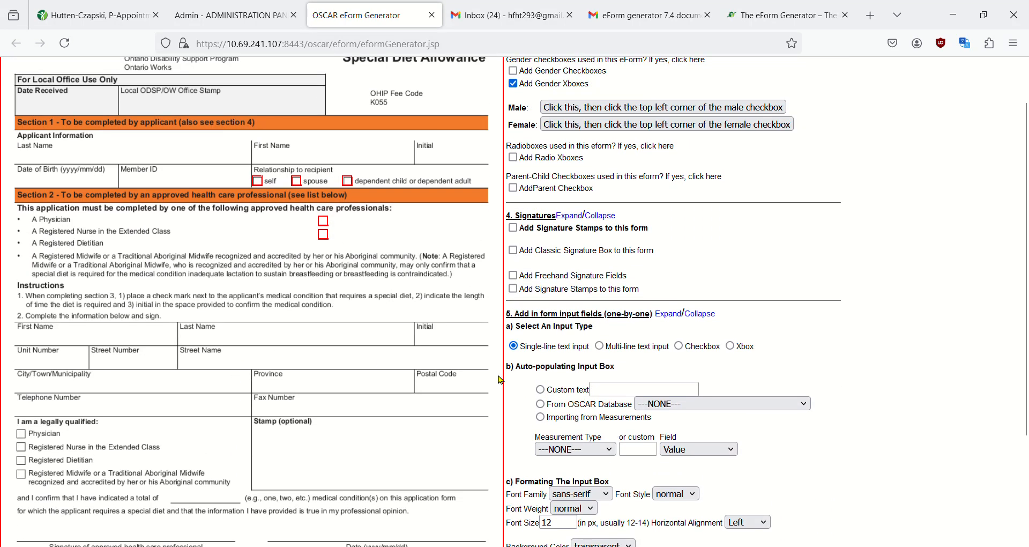
click(513, 250)
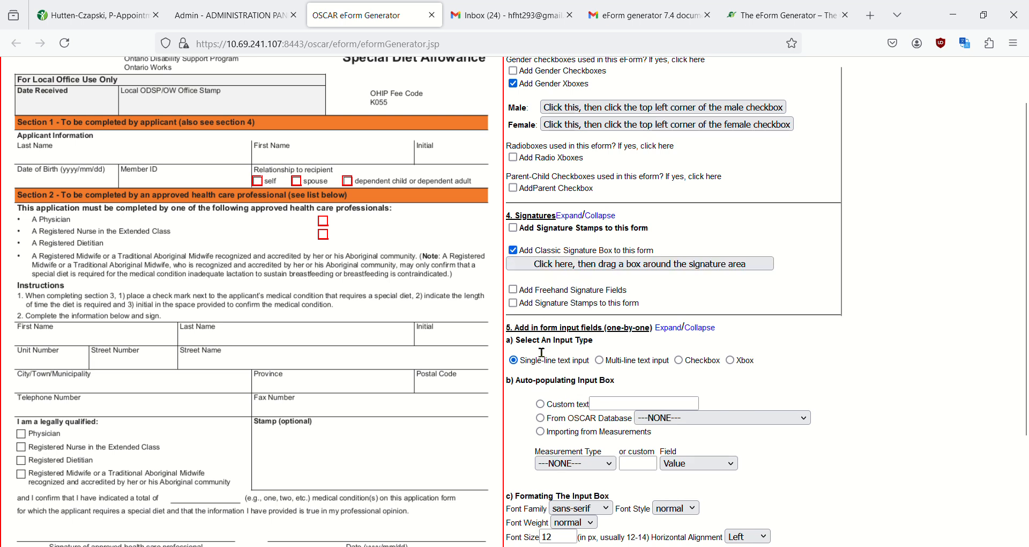
click(513, 228)
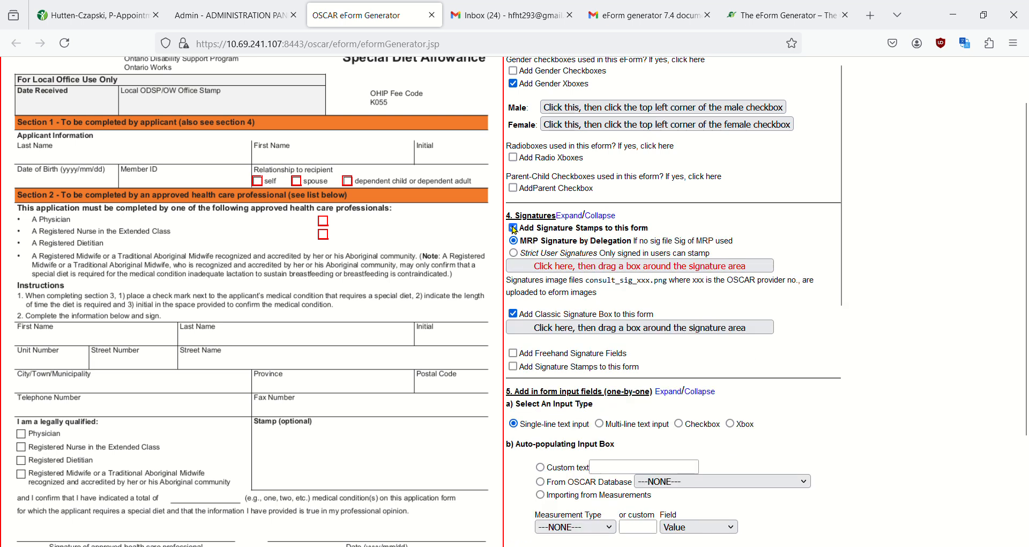
click(519, 315)
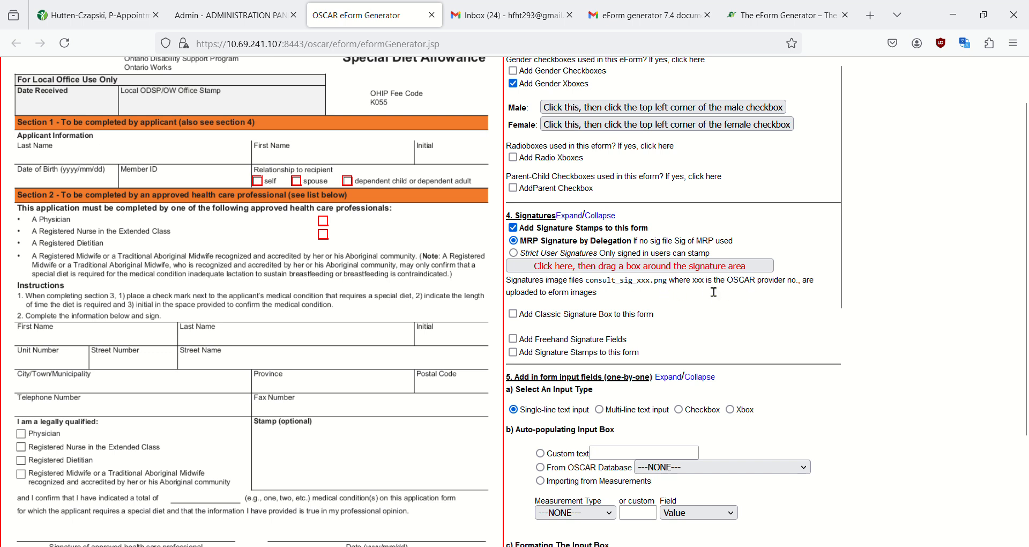
Draw the signature stamp area over the signature line of the approved health care professional.
click(631, 266)
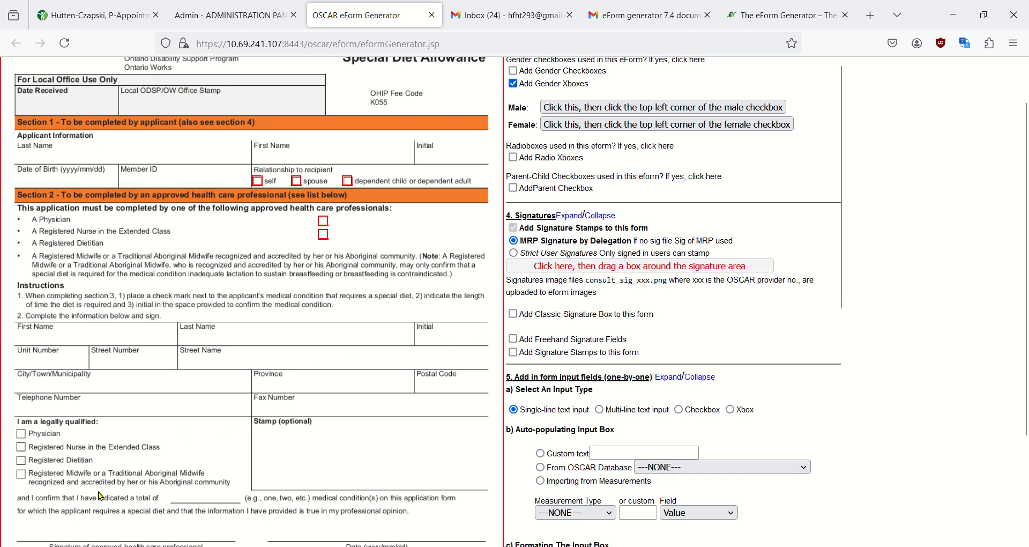
scroll(99, 496, down, 3)
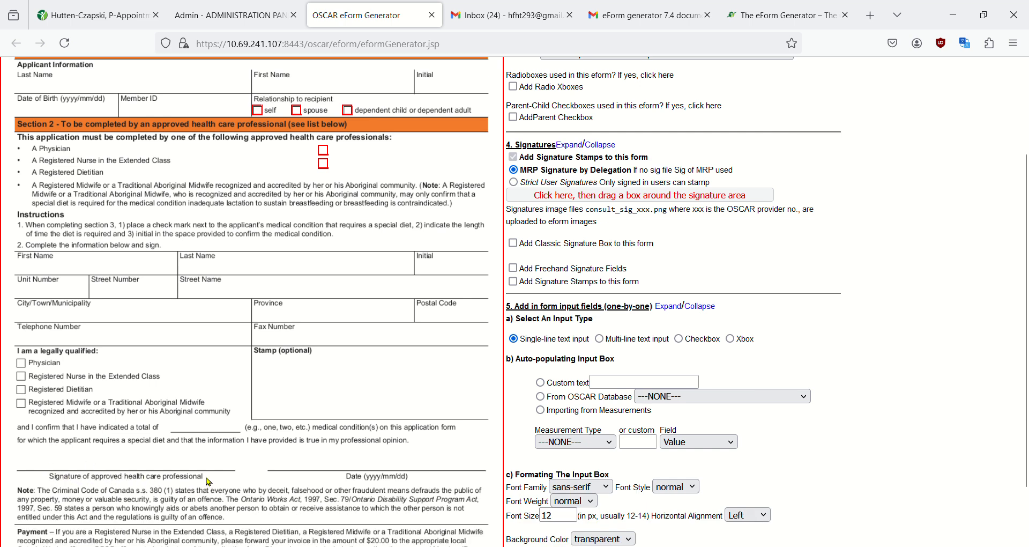
drag(50, 446, 206, 477)
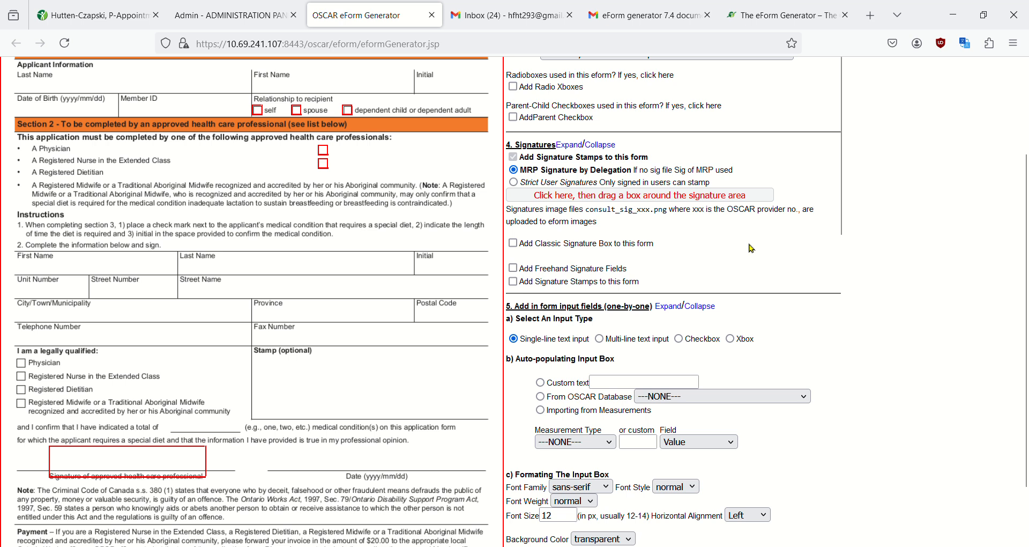
Collapse the Signatures section and the gender, radio and parent-child boxes section.
click(601, 146)
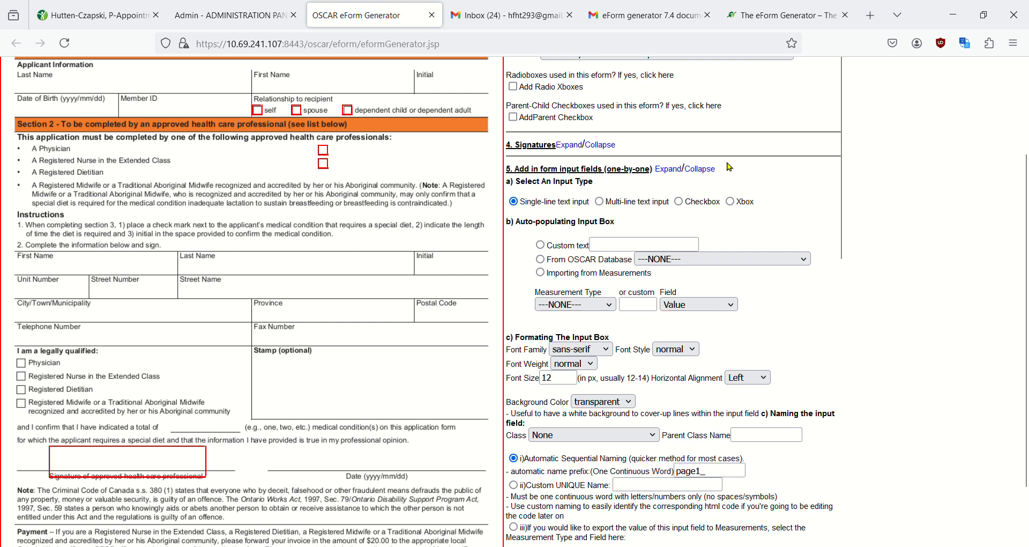
scroll(730, 167, up, 2)
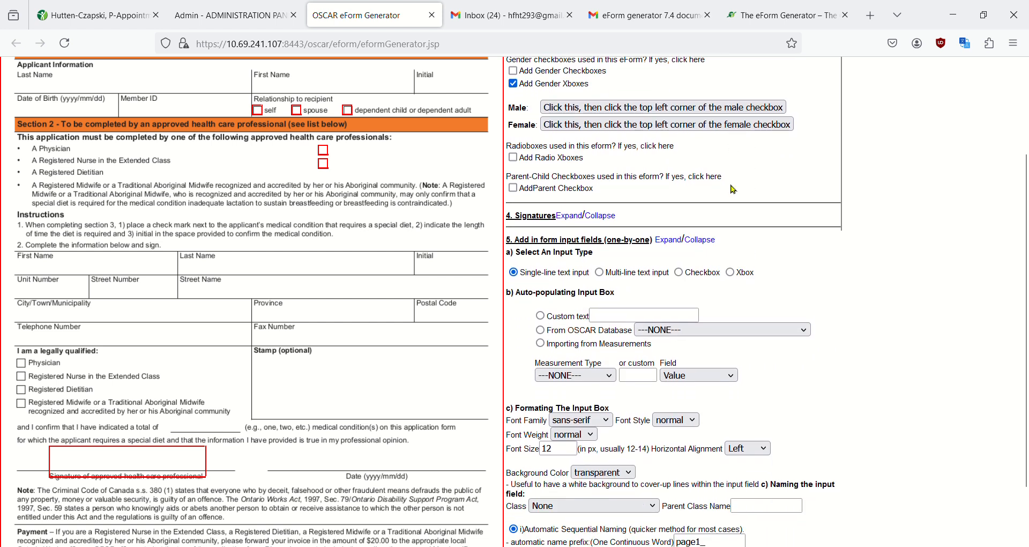
scroll(733, 188, up, 2)
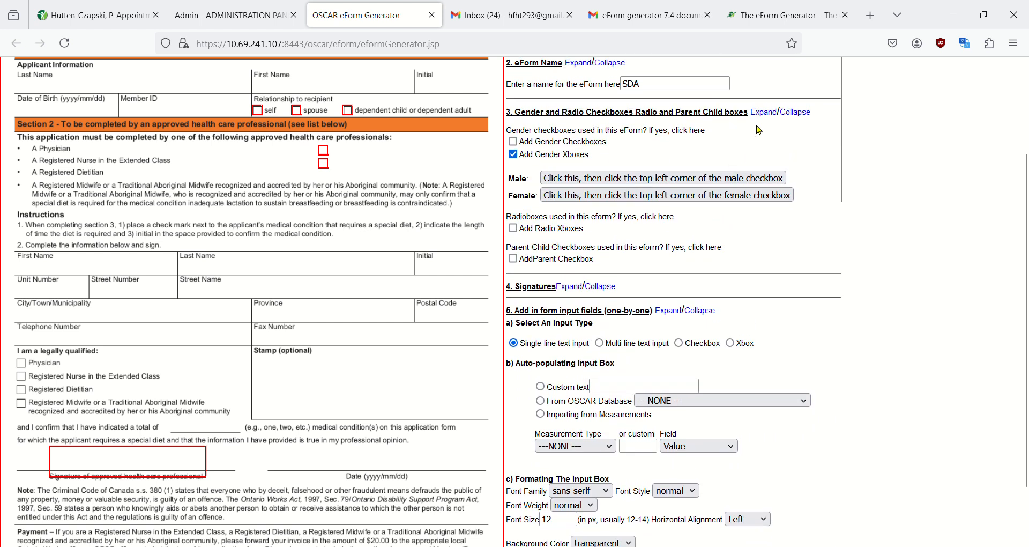
click(796, 111)
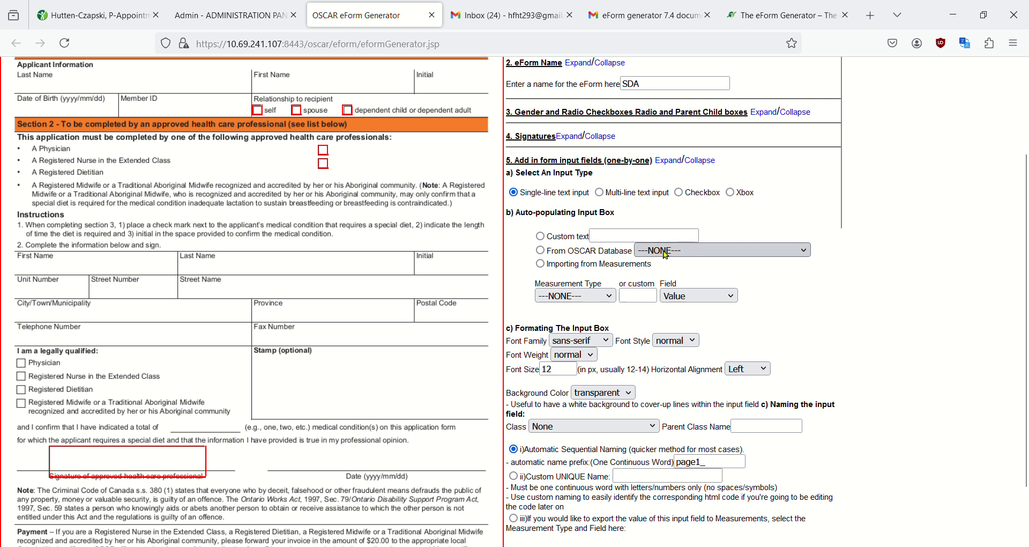
scroll(92, 308, up, 4)
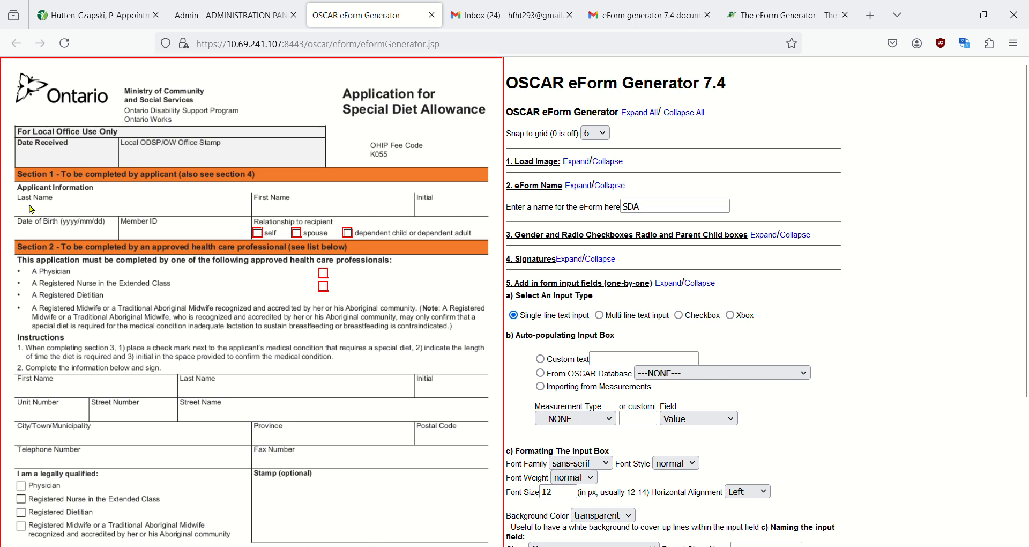
Add single-line inputs filled from the OSCAR database beside the applicant's name labels: patient_nameL at Last Name and patient_nameF at First Name.
click(540, 374)
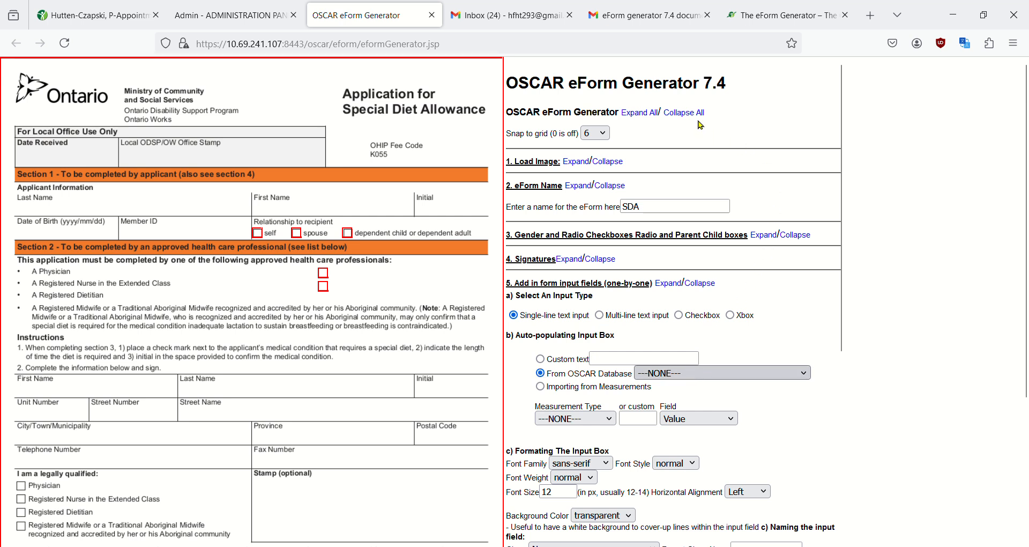
click(691, 153)
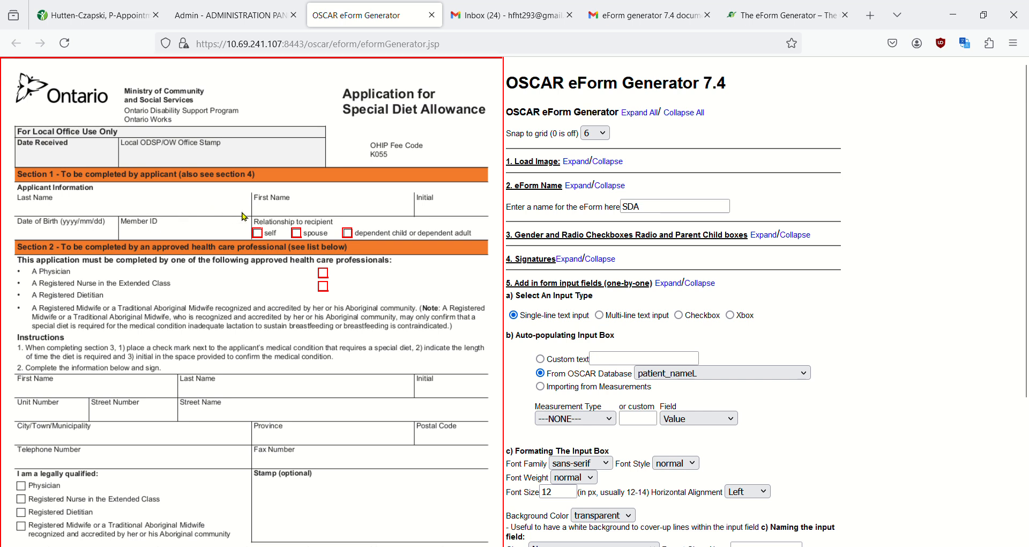
drag(245, 216, 244, 217)
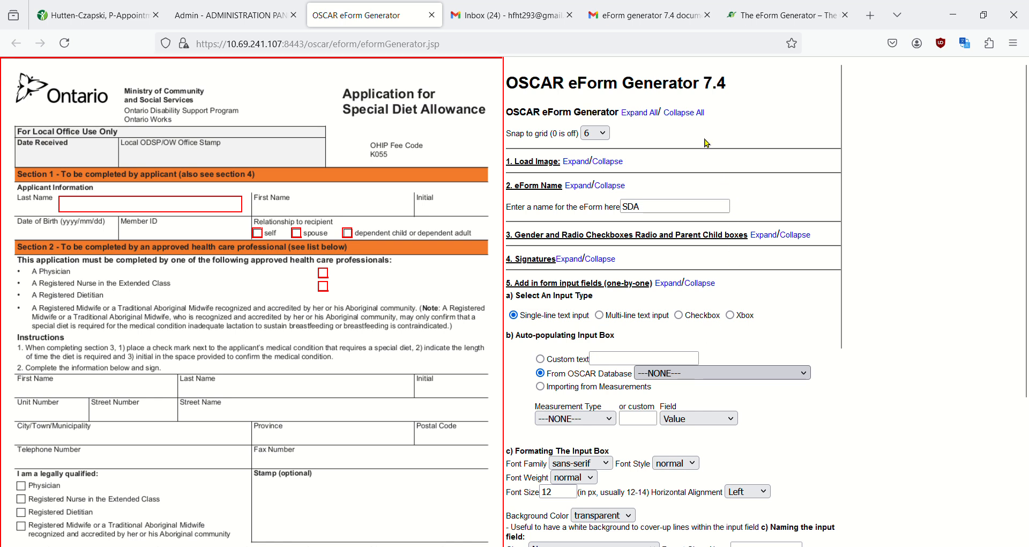
click(698, 168)
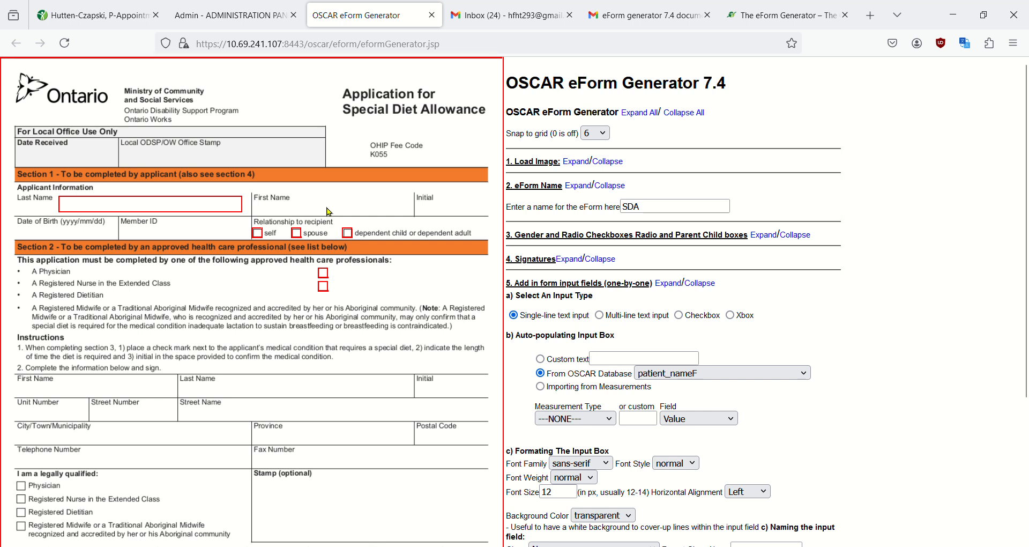
click(411, 213)
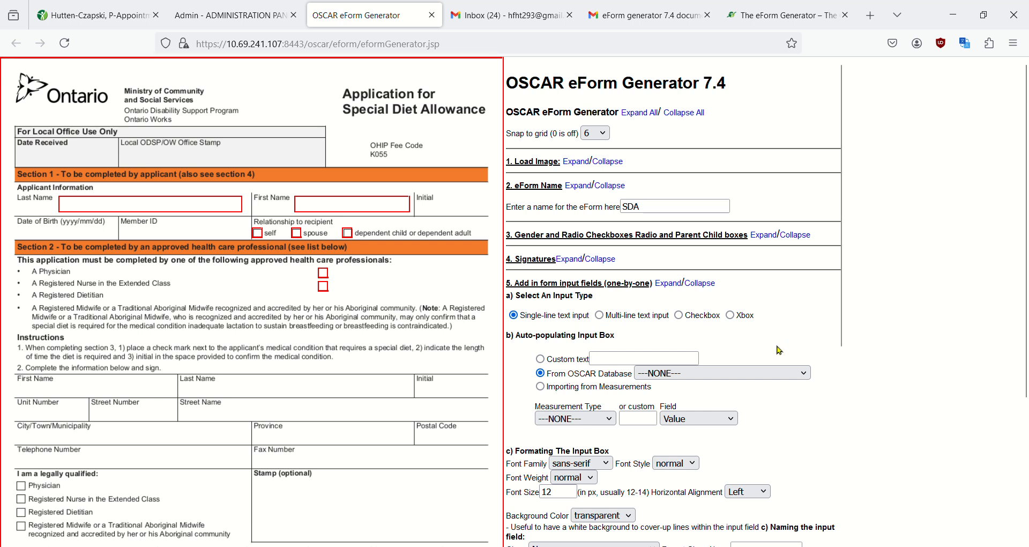
Select page1_1, page1_2 and page1_3 for fine-tuning and nudge these relationship boxes left, back right, and slightly down.
scroll(772, 345, down, 3)
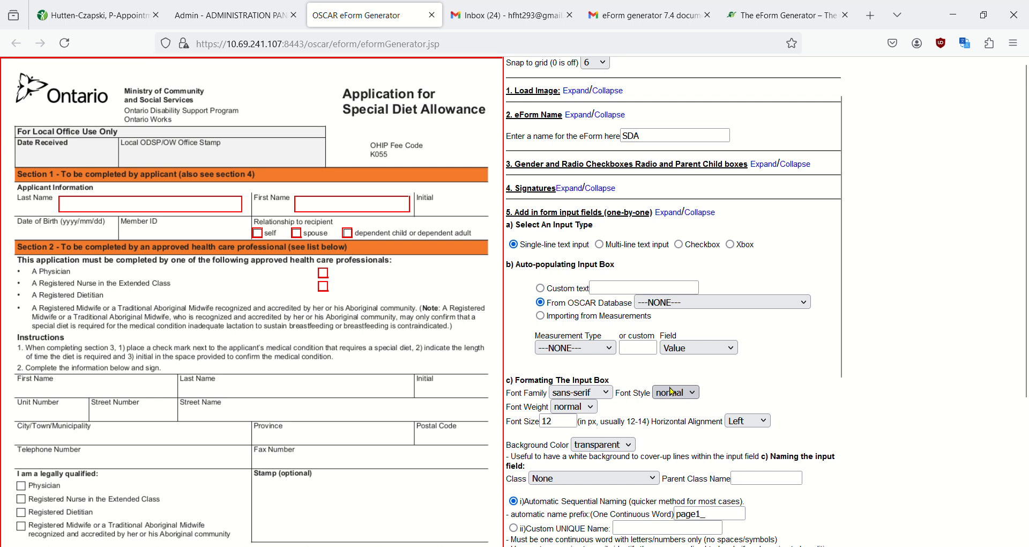
scroll(672, 392, down, 3)
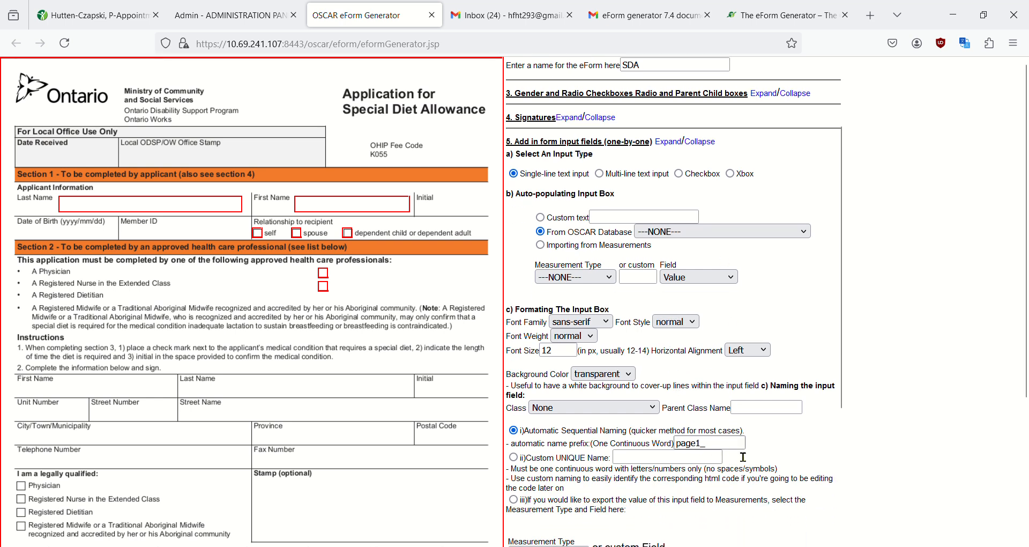
scroll(742, 457, down, 9)
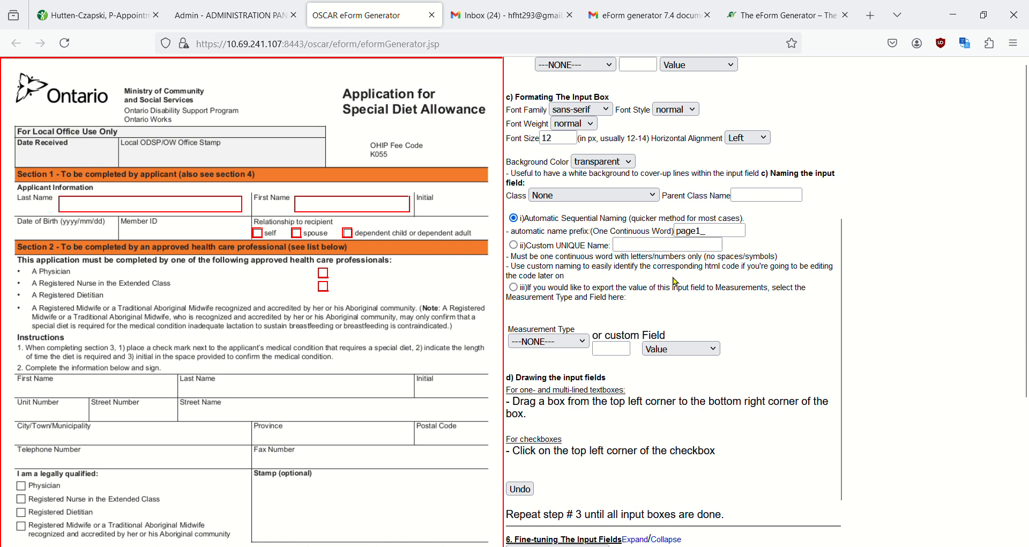
scroll(674, 283, down, 4)
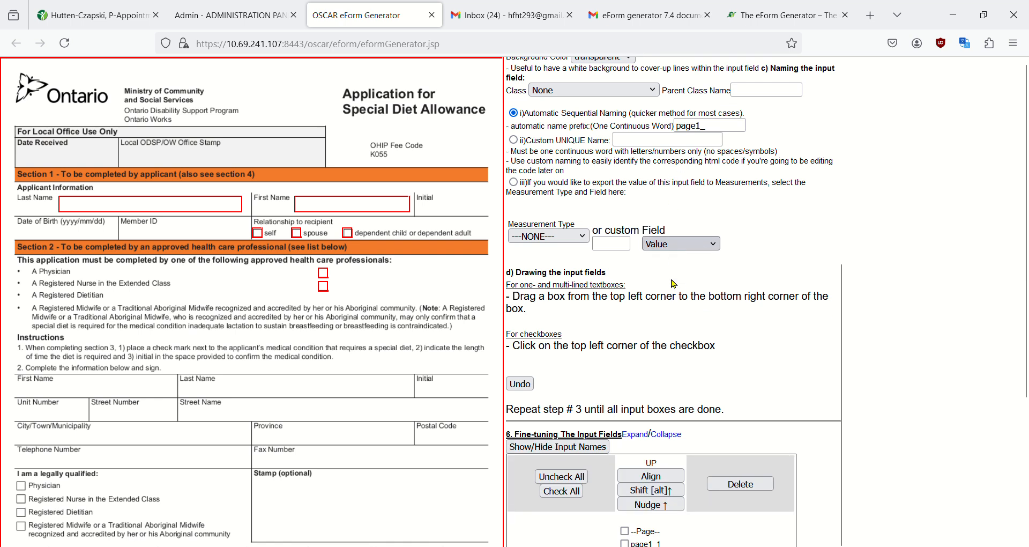
scroll(696, 289, down, 3)
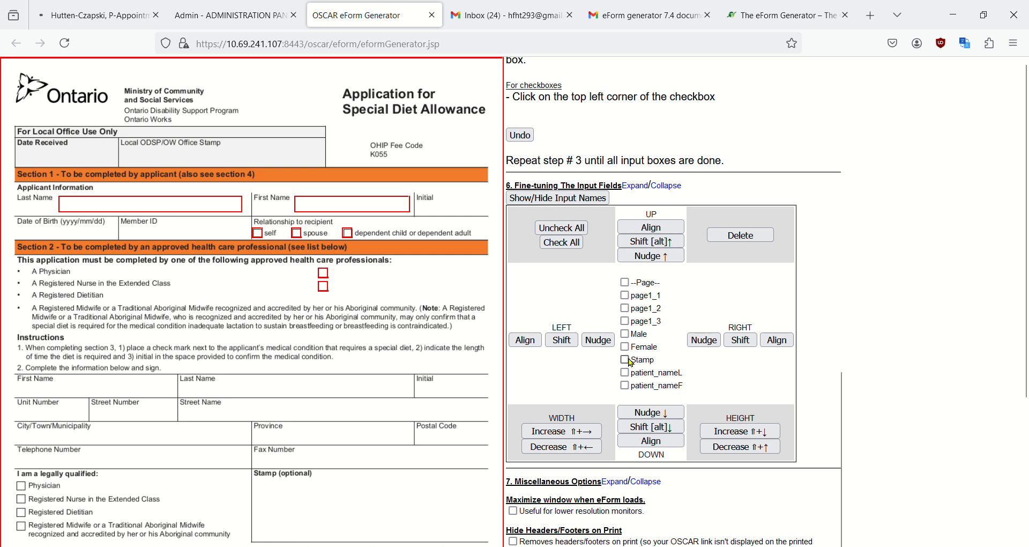
click(626, 295)
click(627, 309)
click(603, 346)
click(699, 339)
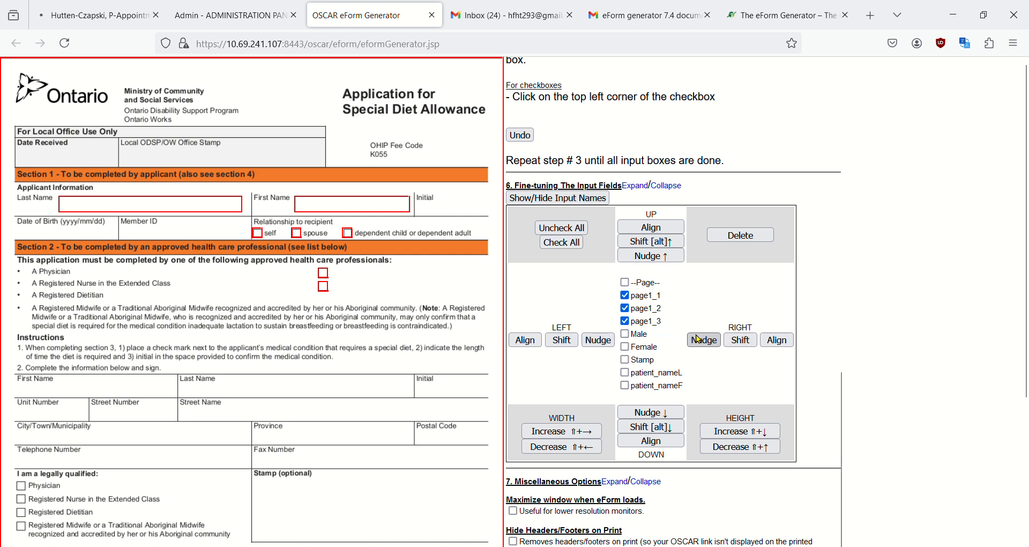
click(651, 416)
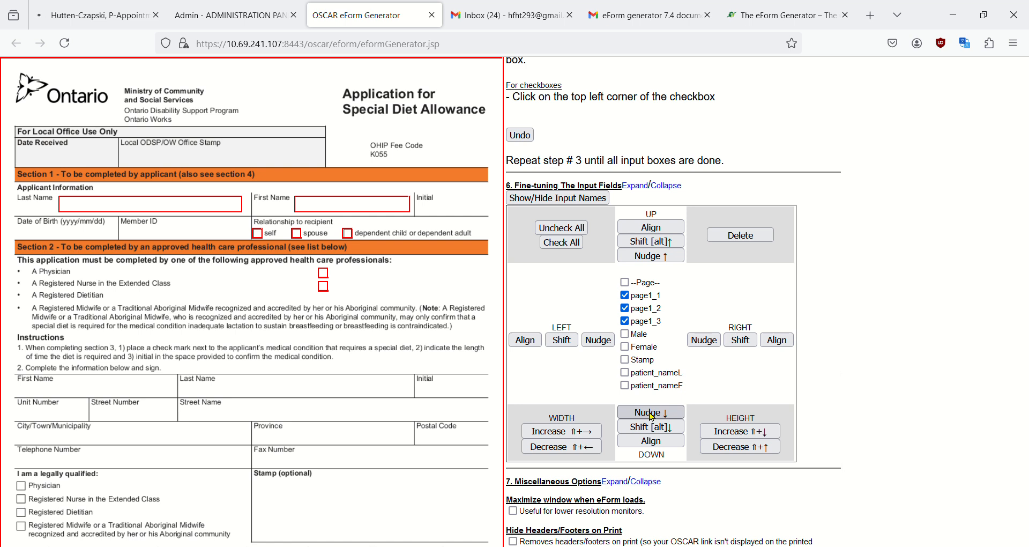
click(652, 416)
Include the options for faxing this eForm and enter a default fax number.
scroll(755, 396, down, 5)
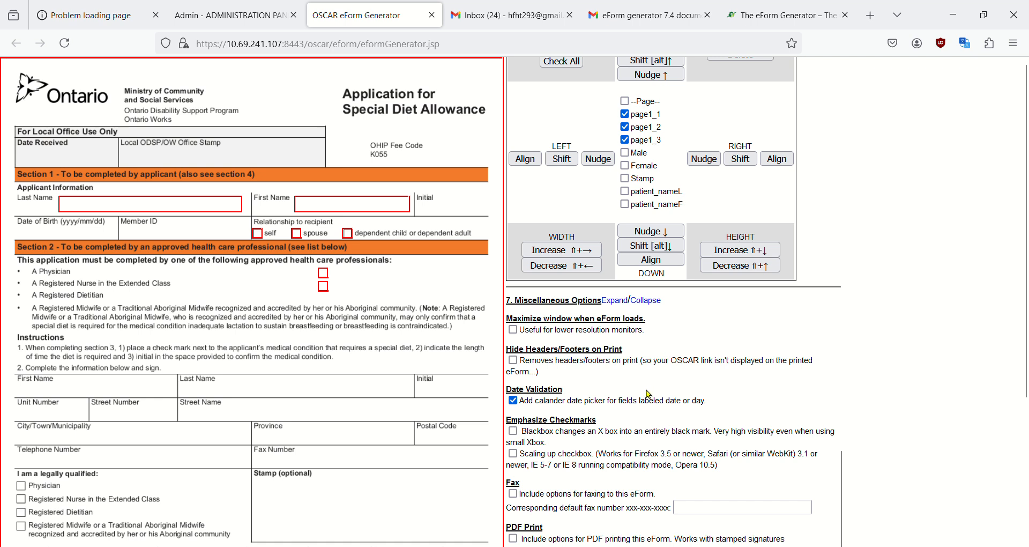
scroll(595, 412, down, 2)
scroll(595, 412, down, 2)
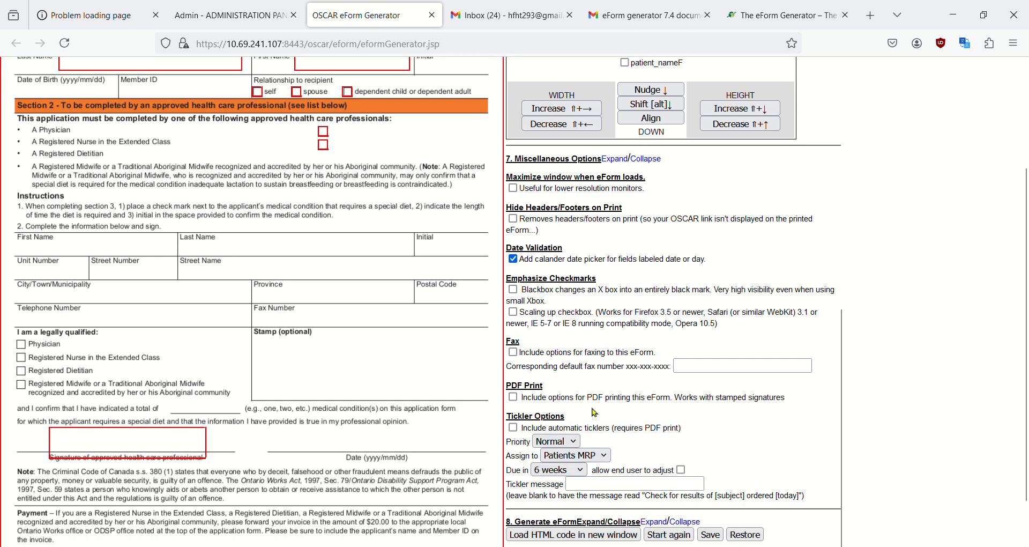
scroll(595, 411, up, 4)
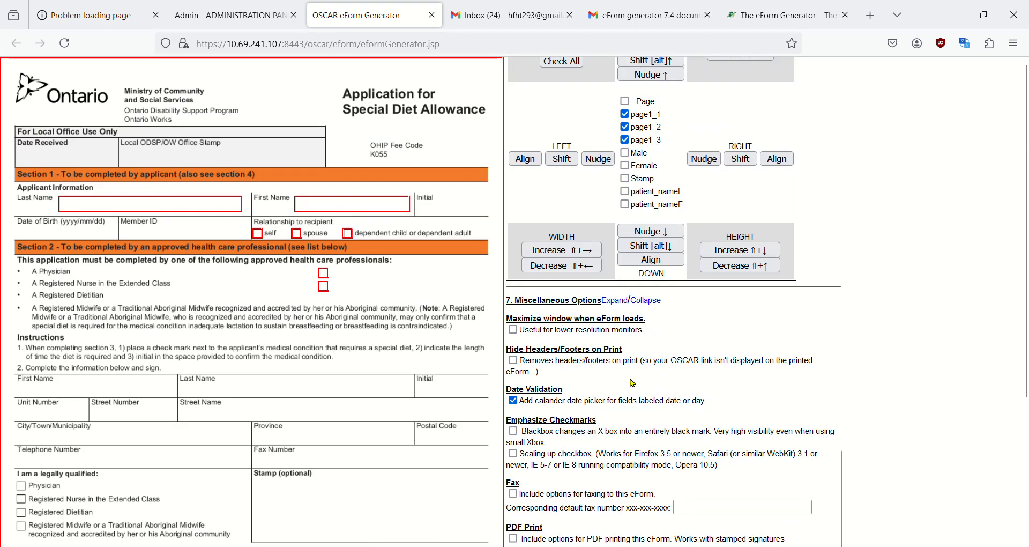
scroll(633, 383, down, 4)
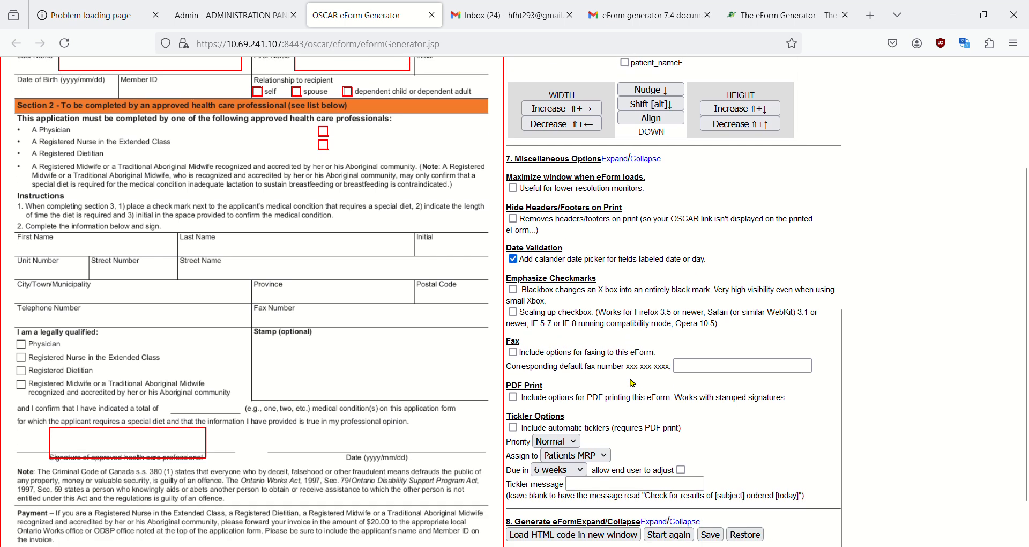
click(513, 352)
click(695, 368)
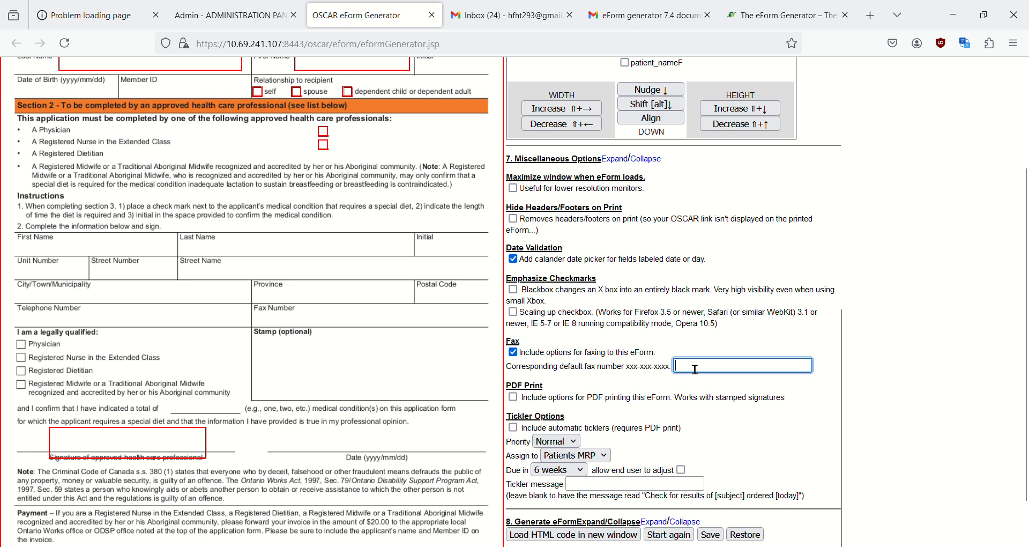
text(555-123-1234)
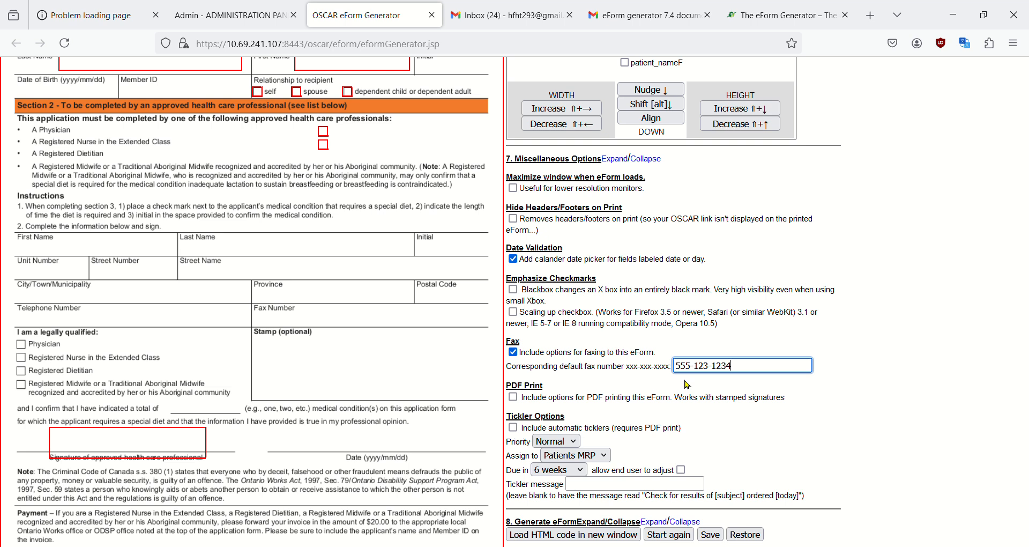
Include PDF printing options and automatic ticklers due in 1 week with the message "check it".
click(514, 399)
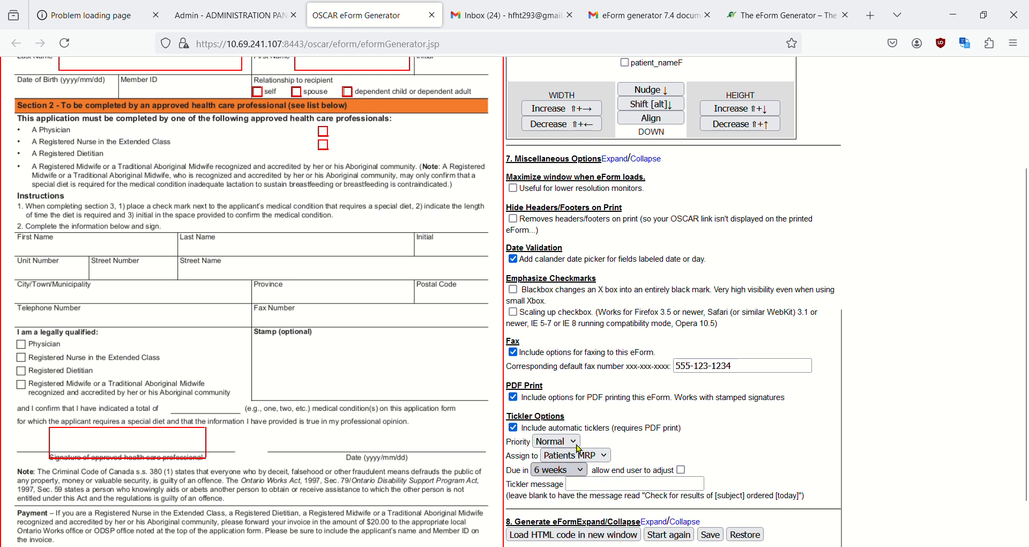
click(558, 307)
click(633, 486)
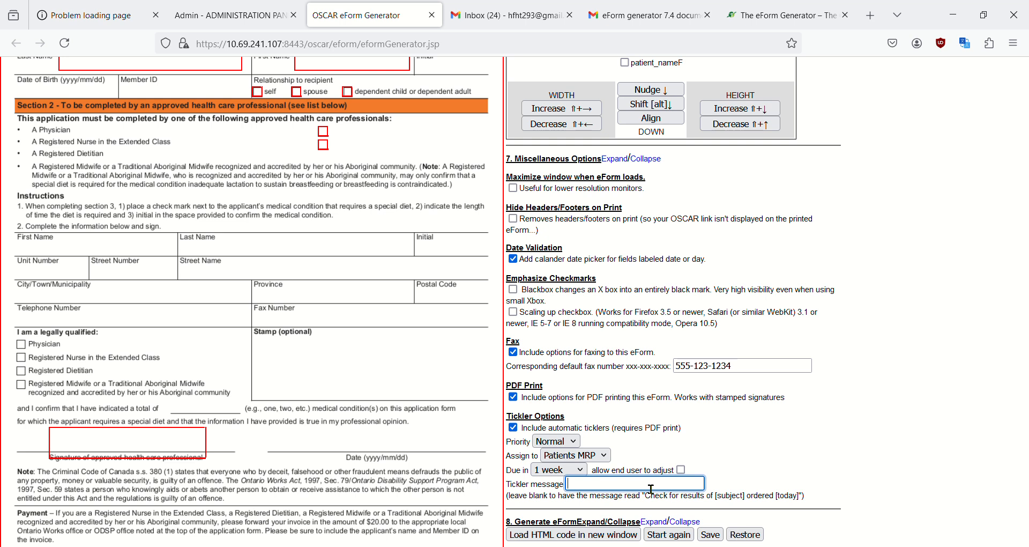
text(check it)
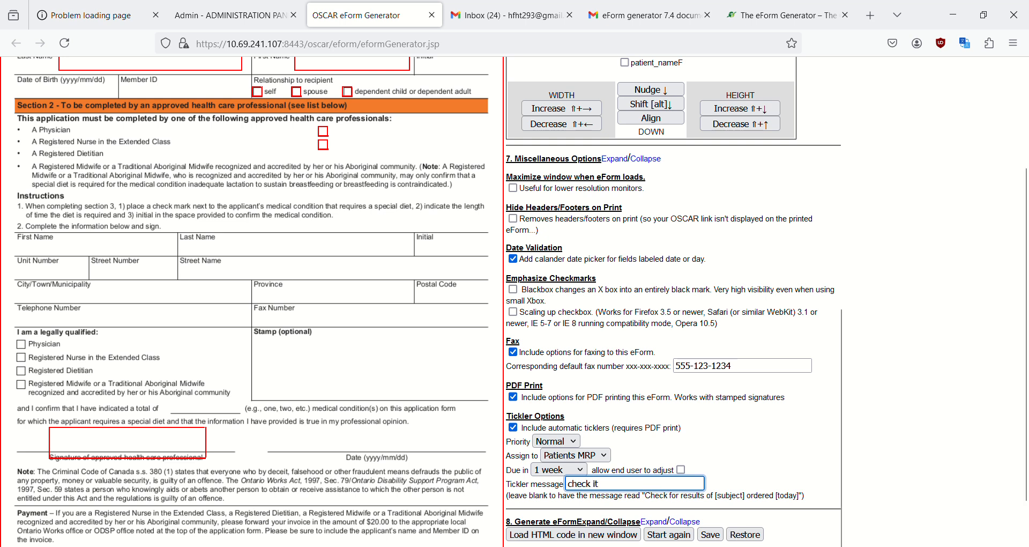
Generate the eForm by loading its HTML code in a new window.
scroll(770, 520, down, 2)
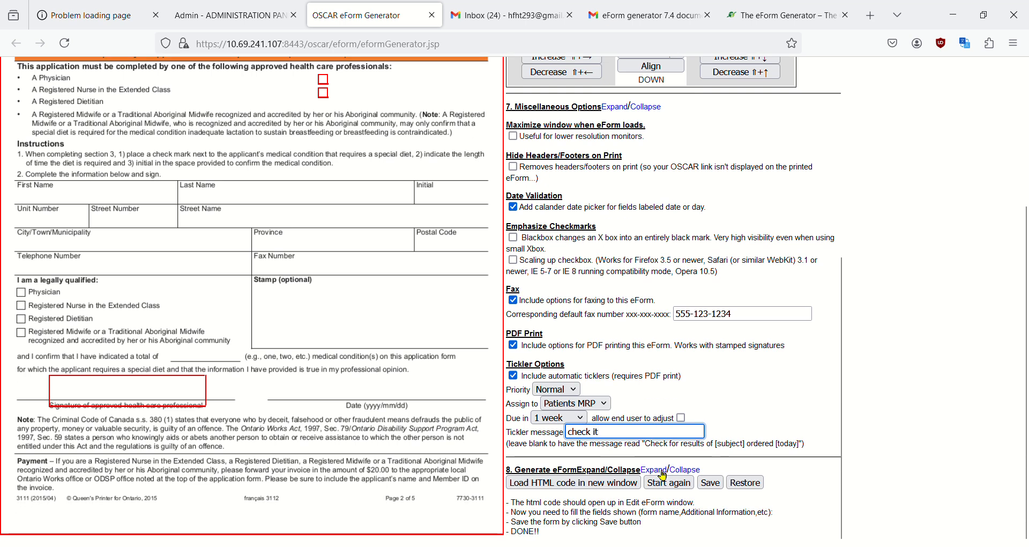
click(604, 487)
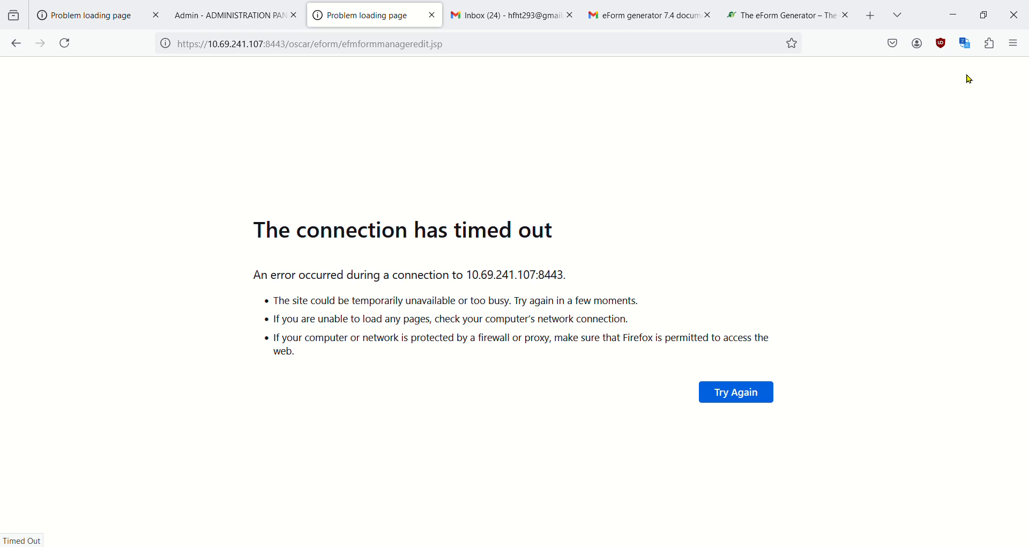
Switch to the oscargalaxy.org page on the eForm Generator and look over the introduction and list of steps.
click(780, 22)
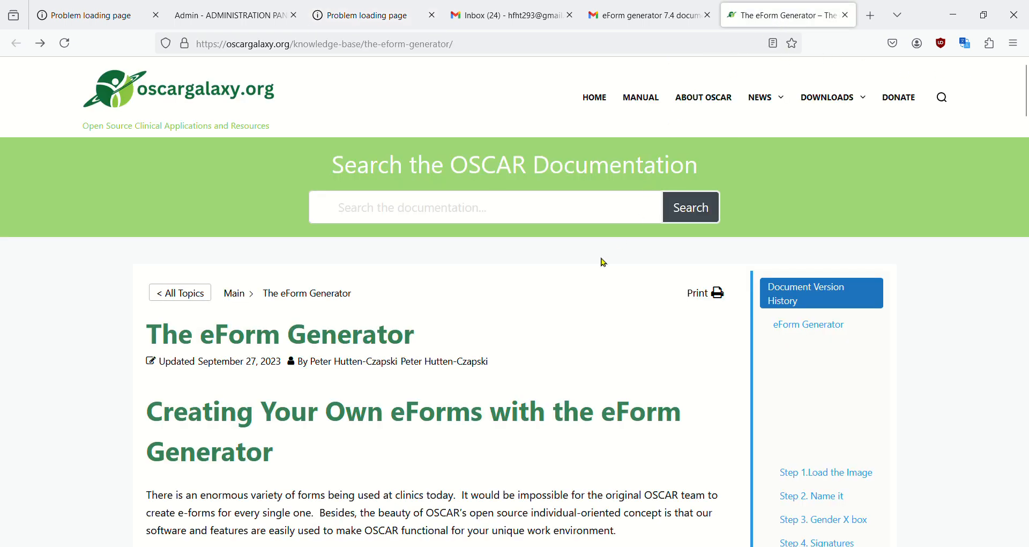
scroll(595, 285, down, 4)
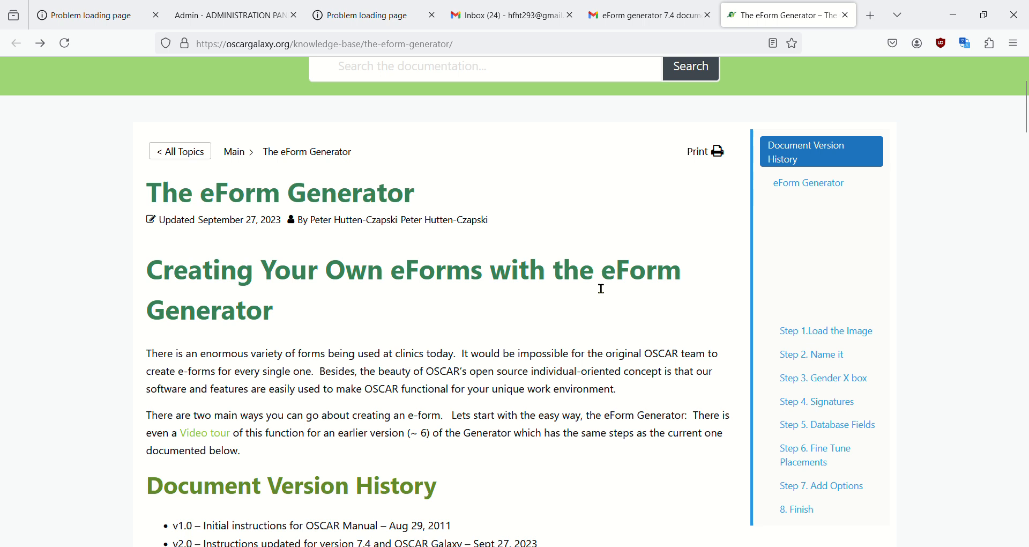
scroll(601, 288, up, 4)
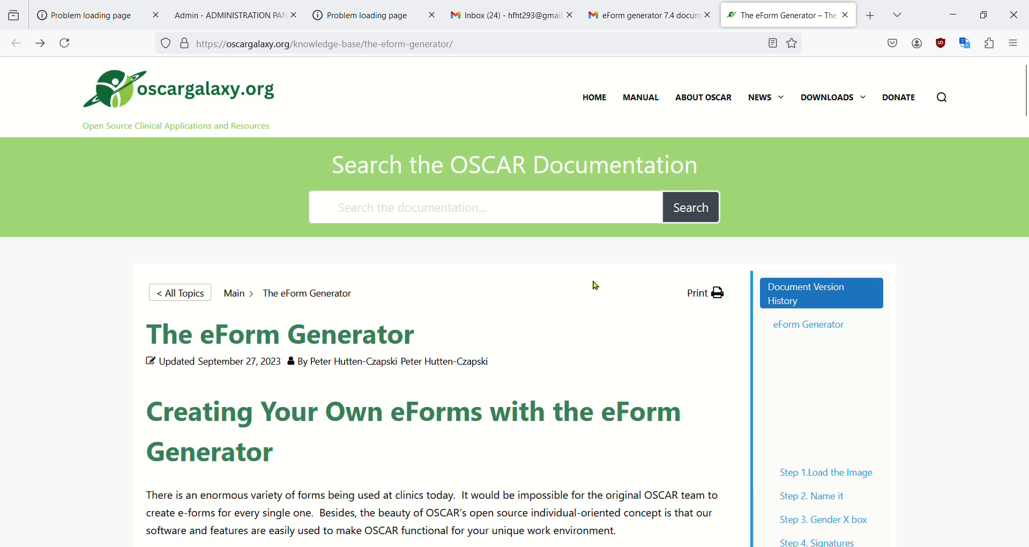